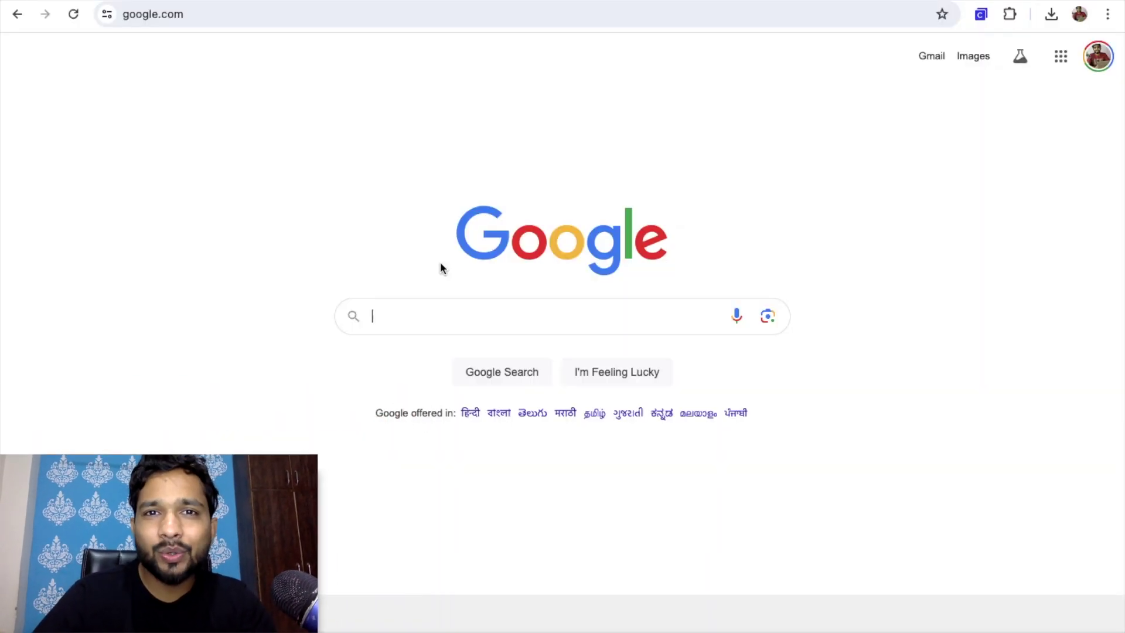
Step: Search Google for gemini.google.com and open the Gemini web app from the results
{"action": "type", "text": "gemini.google.com"}
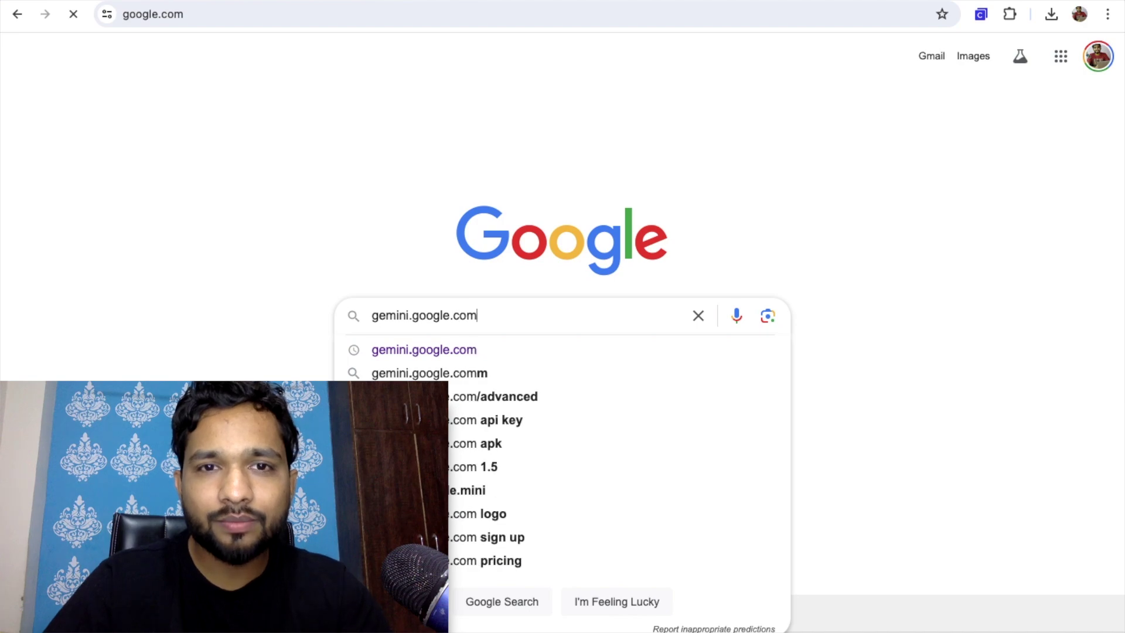
{"action": "key", "text": "Return"}
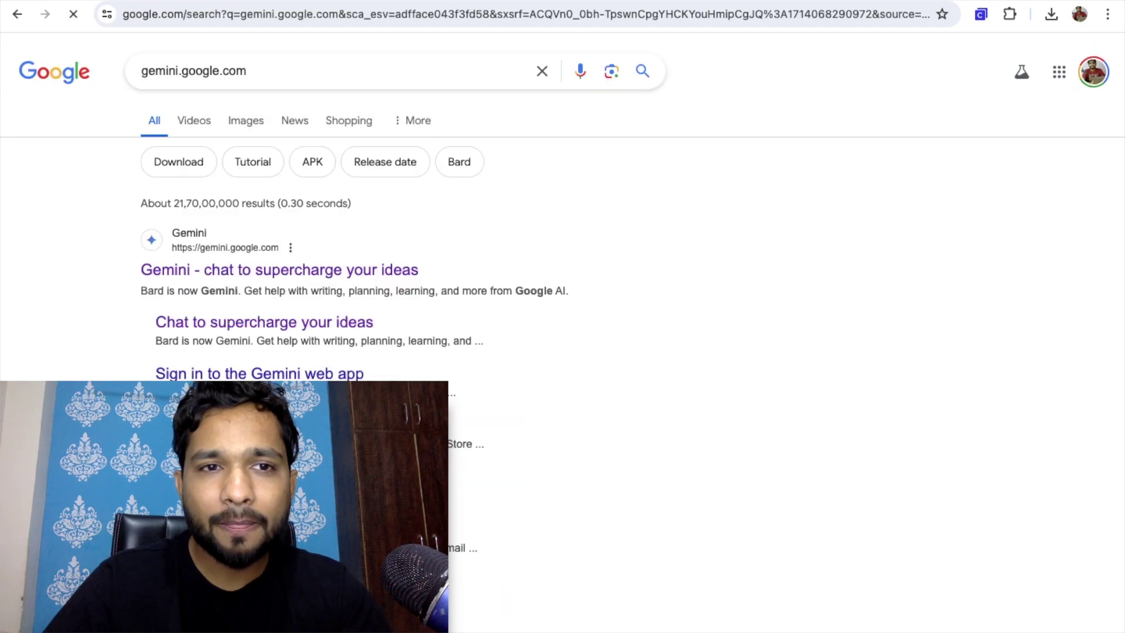
{"action": "left_click", "coordinate": [358, 265]}
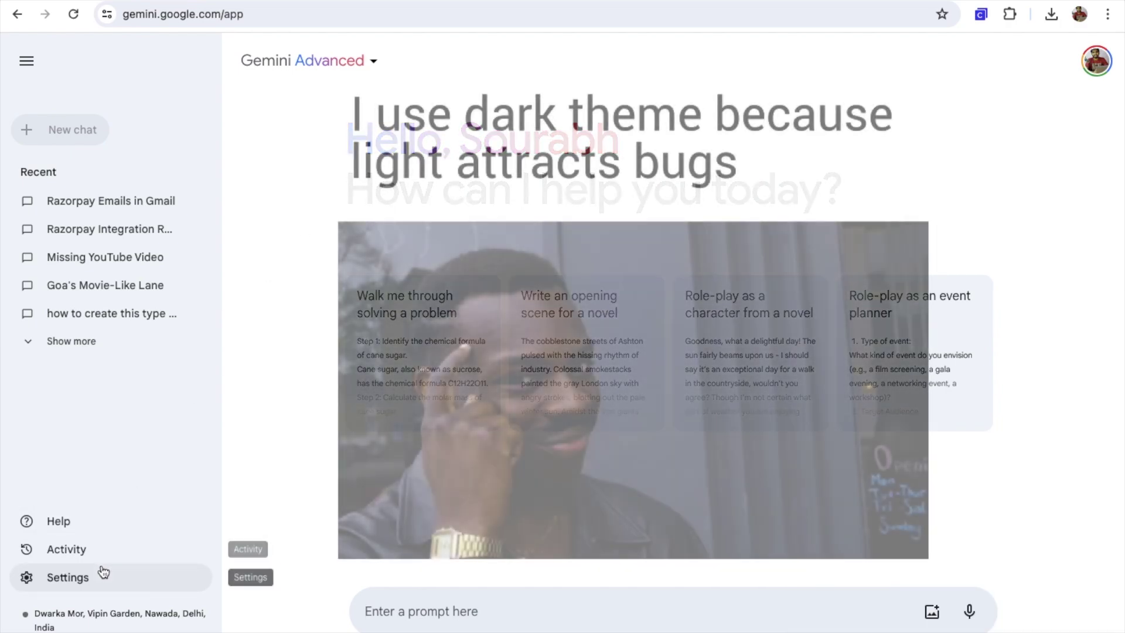
Step: Turn on the Dark theme toggle in Gemini's Settings menu
{"action": "left_click", "coordinate": [101, 575]}
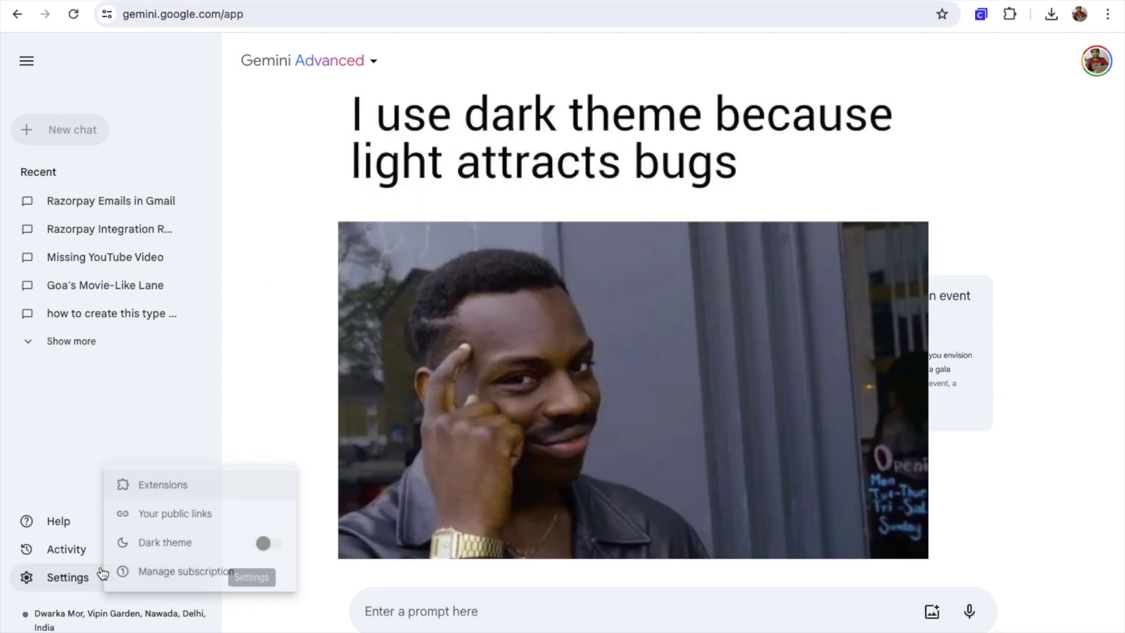
{"action": "left_click", "coordinate": [282, 540]}
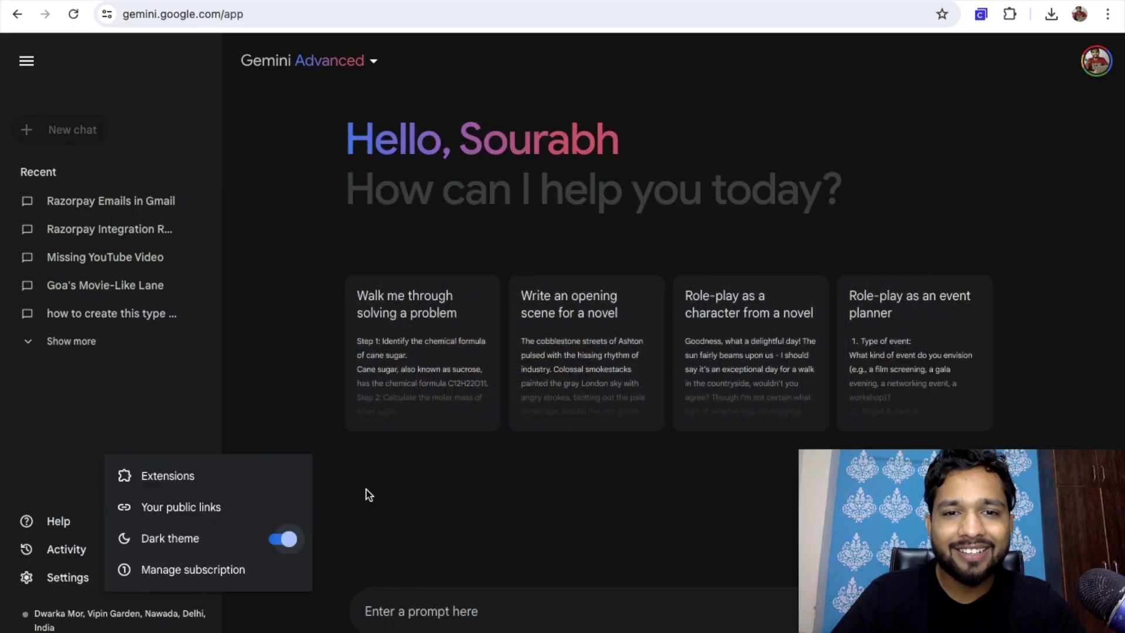
{"action": "left_click", "coordinate": [450, 474]}
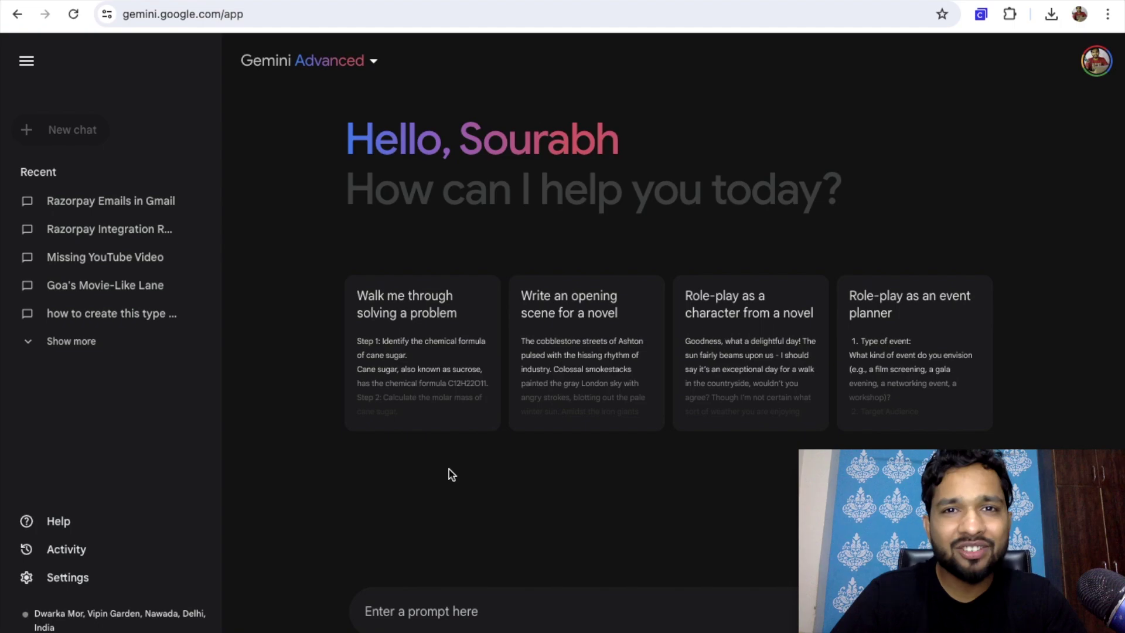
{"action": "left_click", "coordinate": [111, 578]}
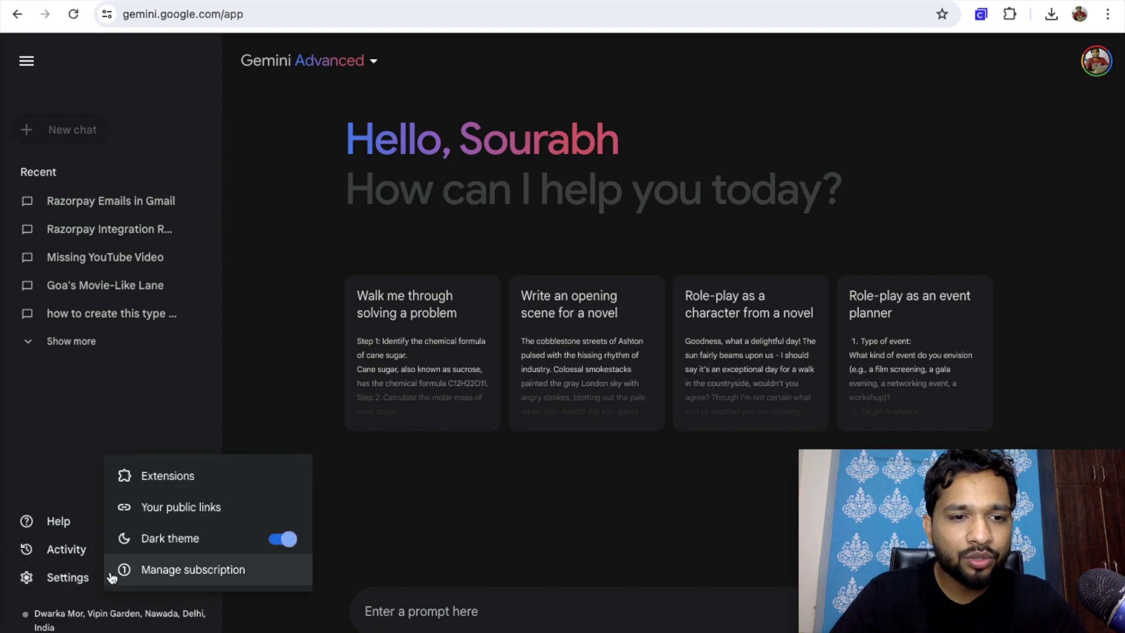
Step: On the Extensions page, toggle Google Workspace off and reconnect it
{"action": "left_click", "coordinate": [177, 481]}
{"action": "scroll", "coordinate": [473, 403], "scroll_direction": "down", "scroll_amount": 5}
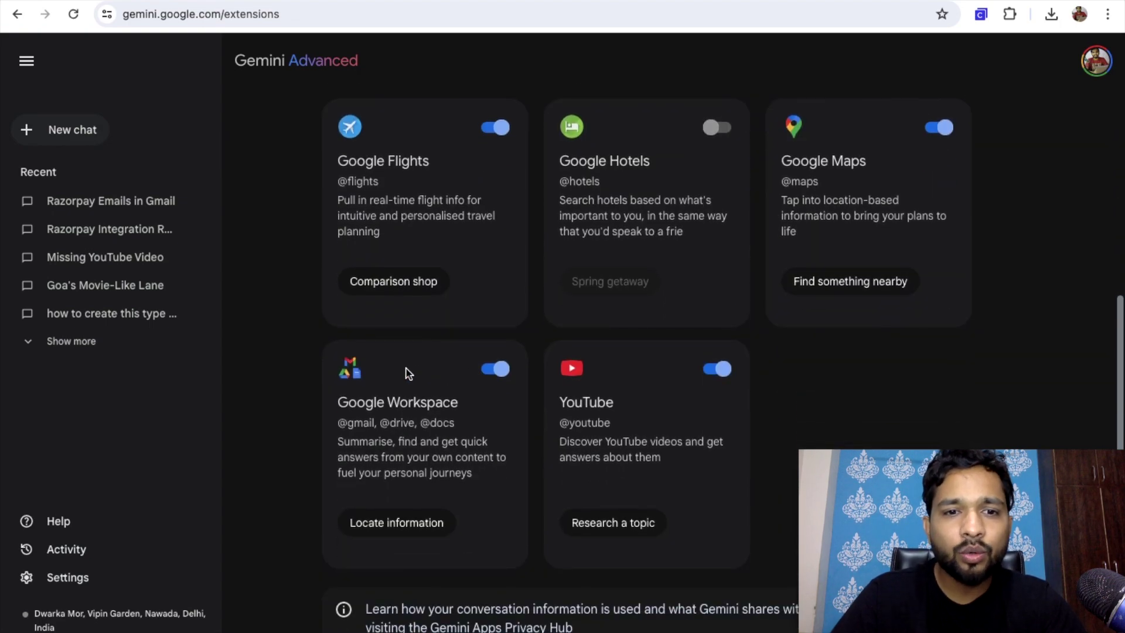
{"action": "left_click", "coordinate": [497, 369]}
{"action": "key", "text": "Return"}
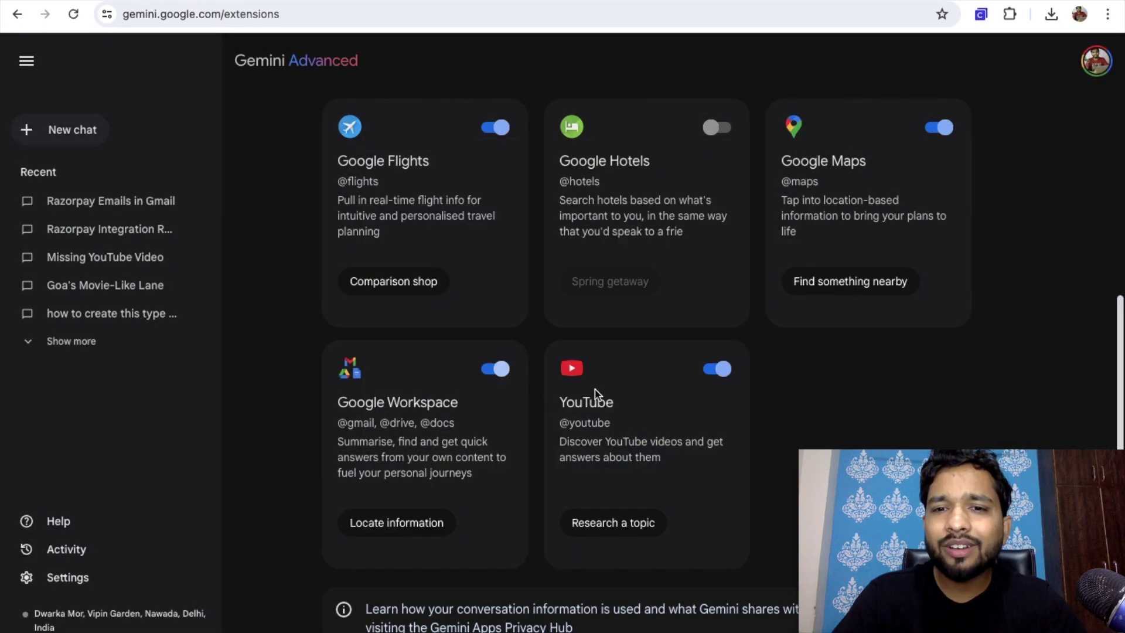
Step: Review the enabled Flights, Maps, Workspace and YouTube extension cards, then start a new chat
{"action": "scroll", "coordinate": [705, 378], "scroll_direction": "up", "scroll_amount": 1}
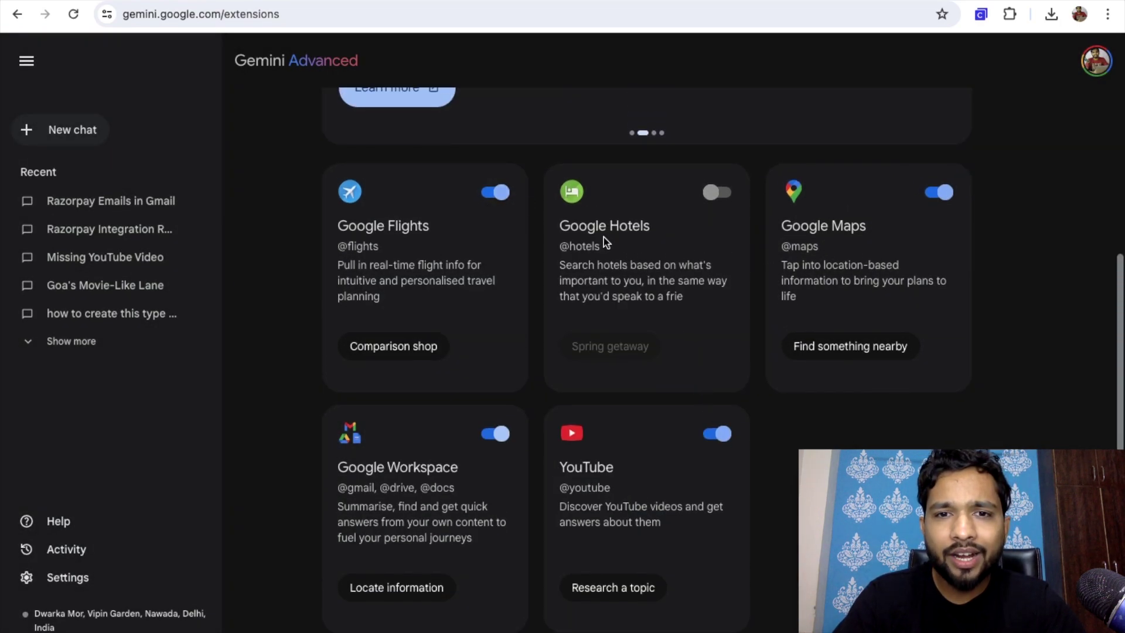
{"action": "scroll", "coordinate": [674, 227], "scroll_direction": "up", "scroll_amount": 3}
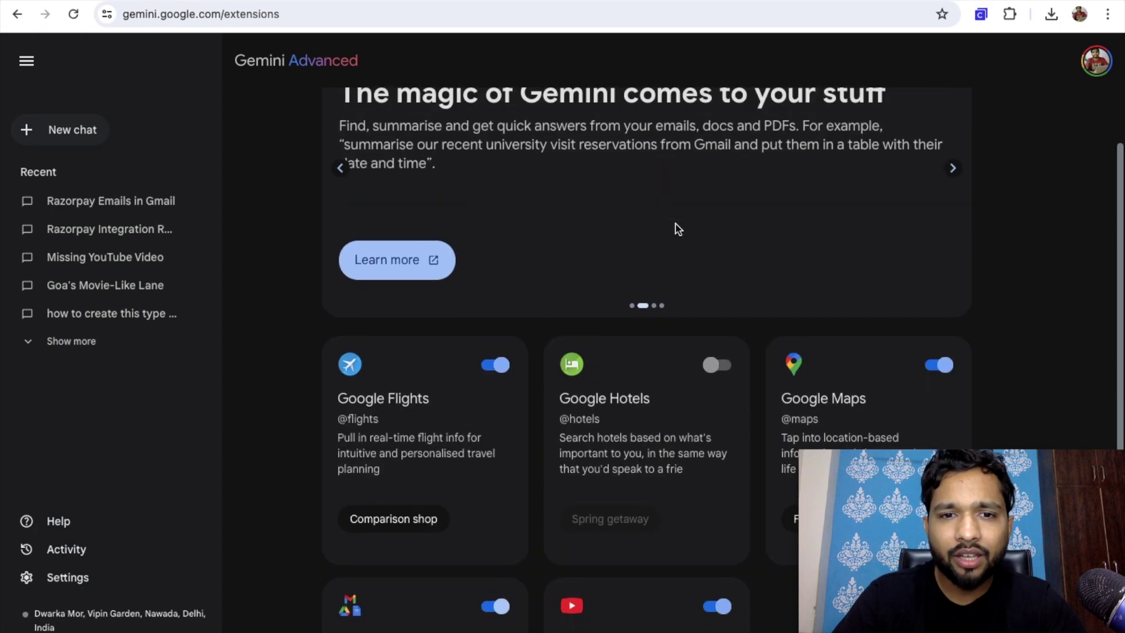
{"action": "scroll", "coordinate": [441, 358], "scroll_direction": "down", "scroll_amount": 1}
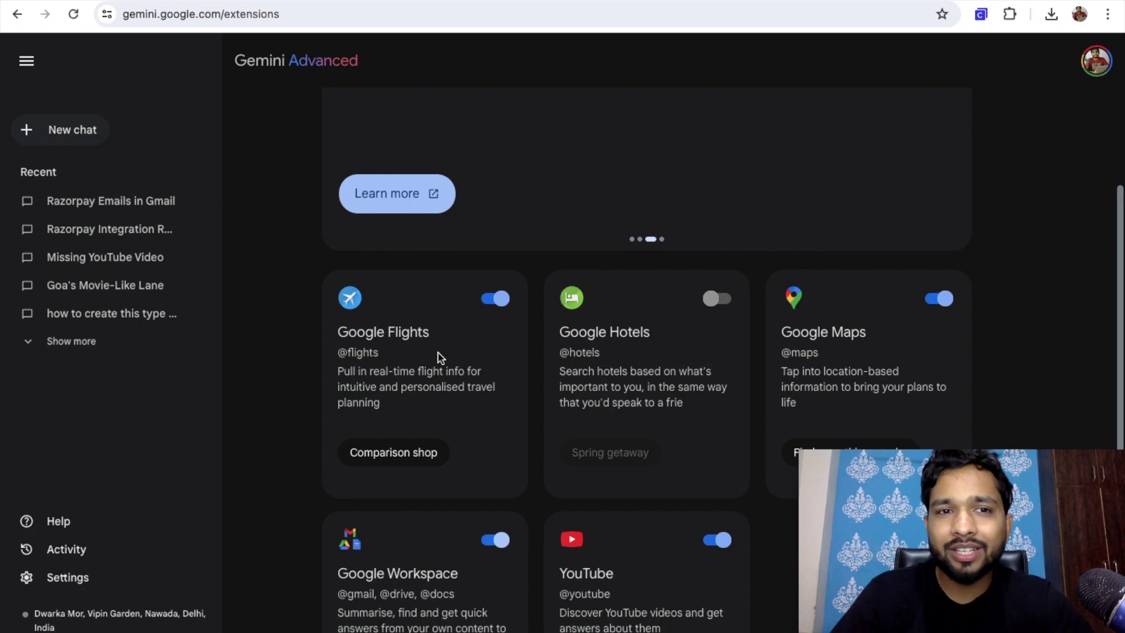
{"action": "left_click", "coordinate": [59, 130]}
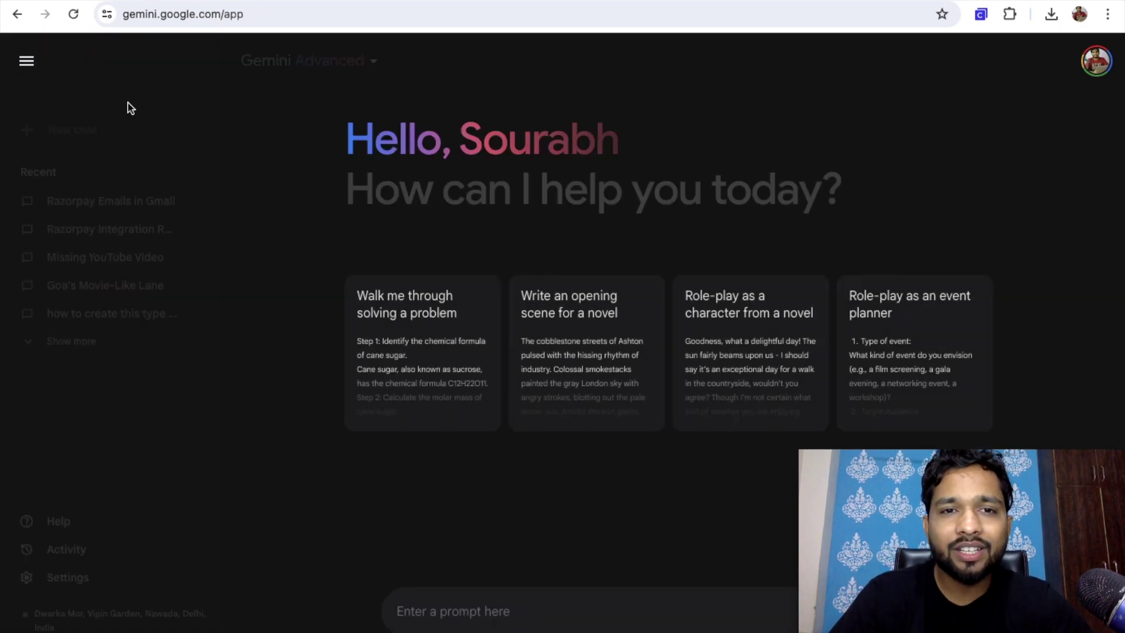
{"action": "left_click", "coordinate": [415, 592]}
{"action": "type", "text": "@"}
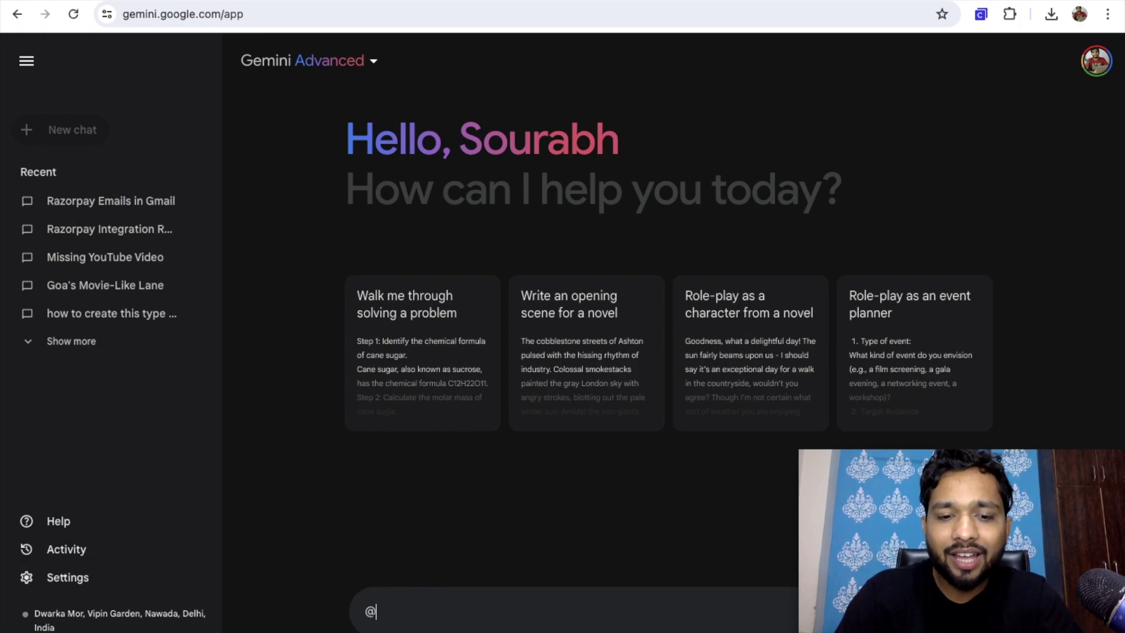
{"action": "type", "text": "gma"}
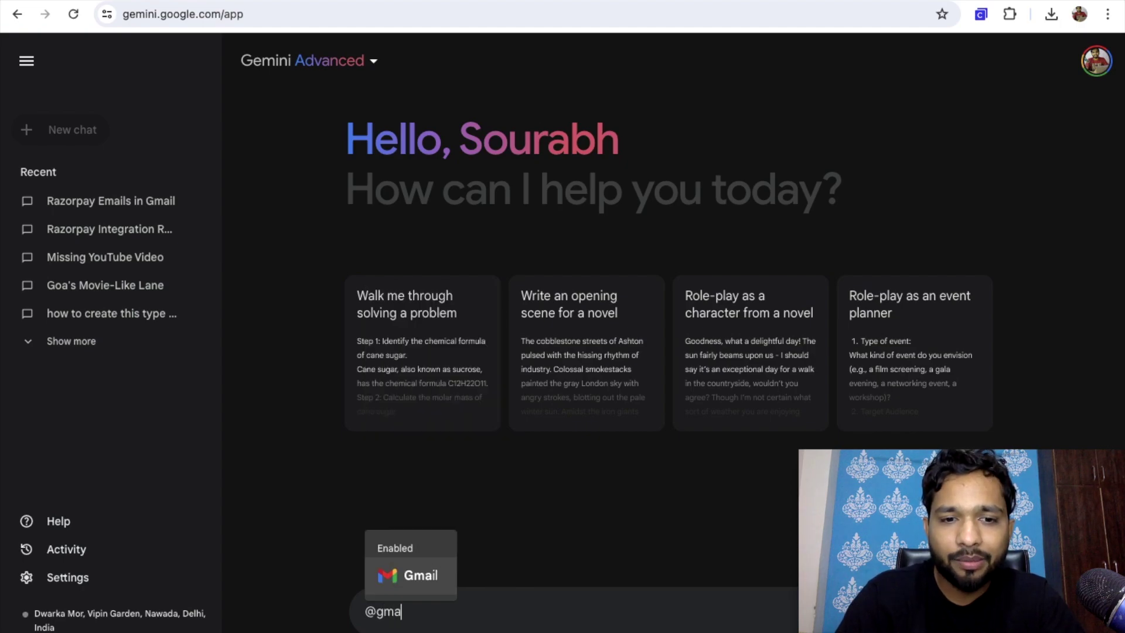
{"action": "key", "text": "Tab"}
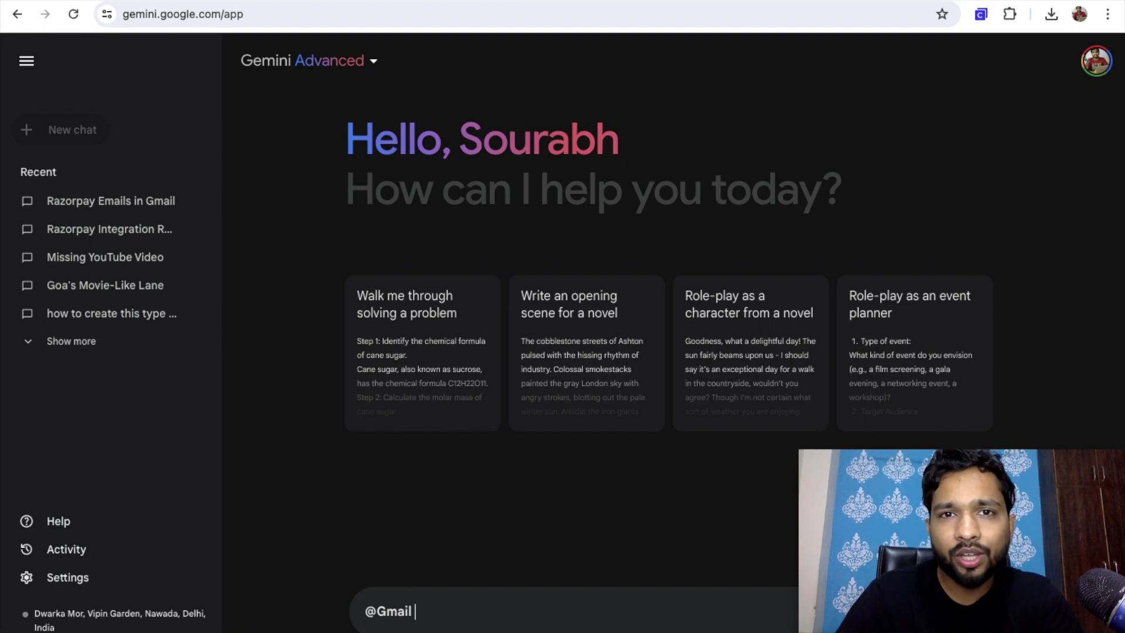
{"action": "type", "text": "show me emails "}
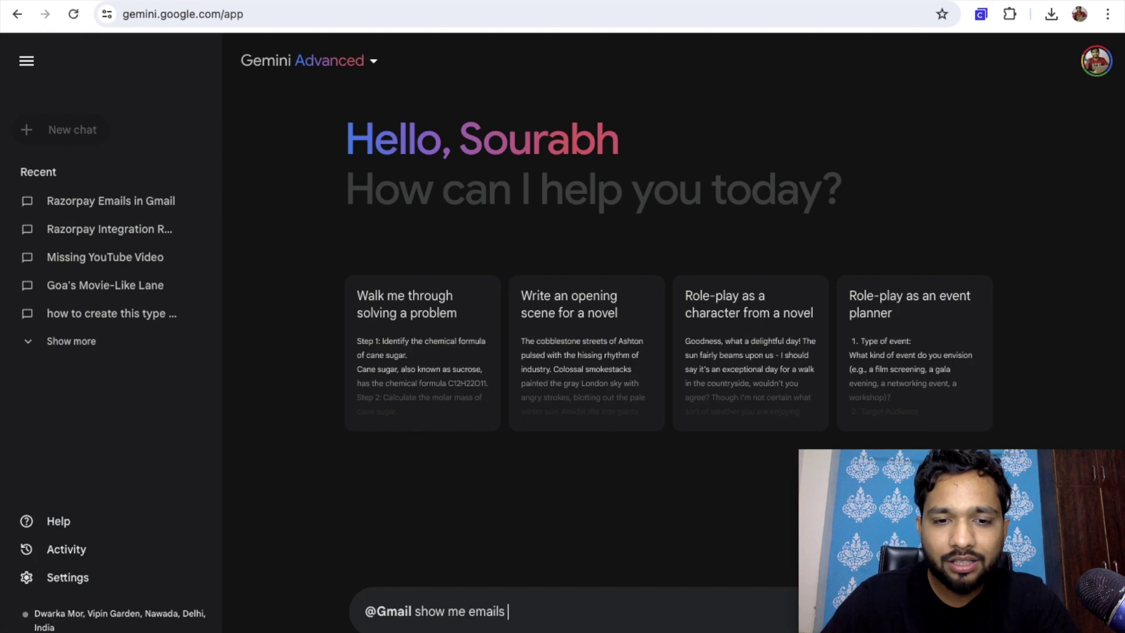
{"action": "type", "text": "about my fli"}
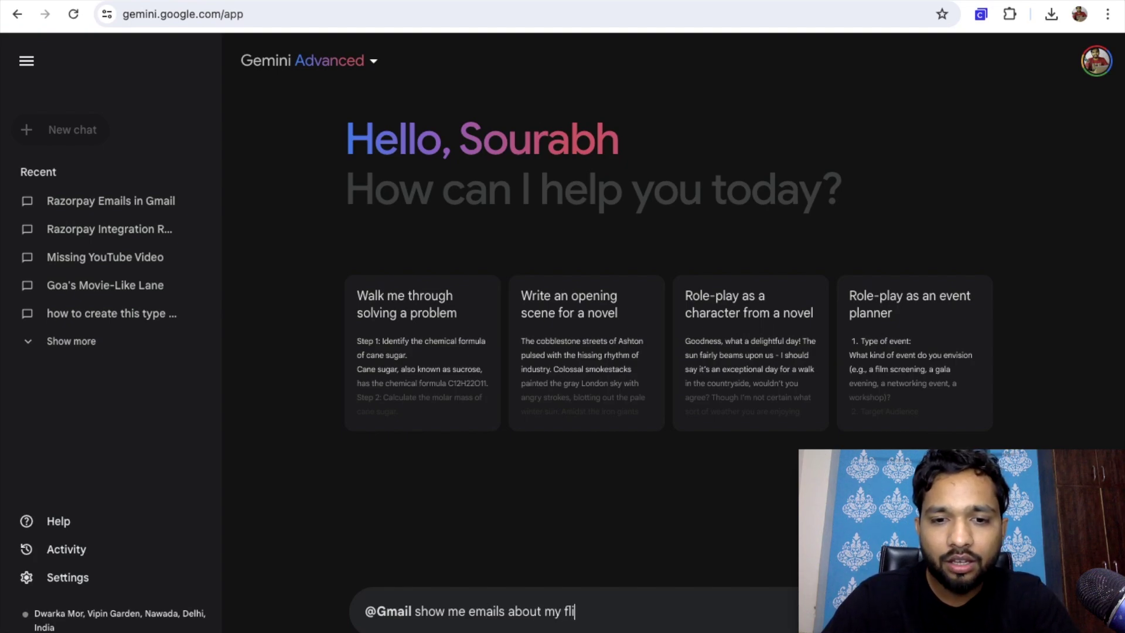
{"action": "type", "text": "ght booking"}
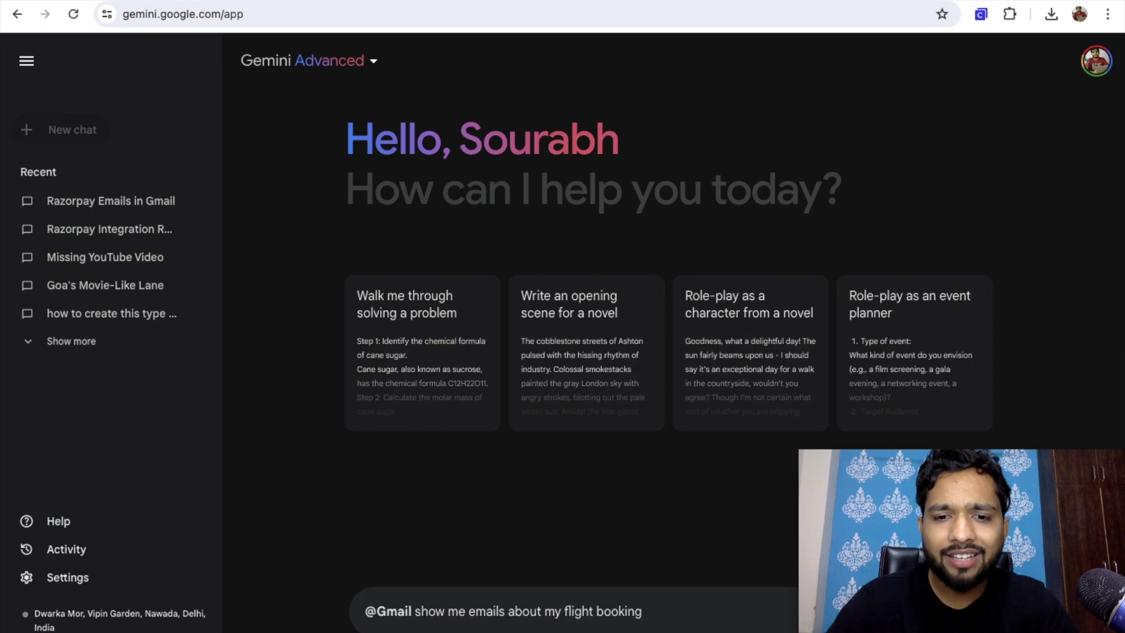
{"action": "key", "text": "Return"}
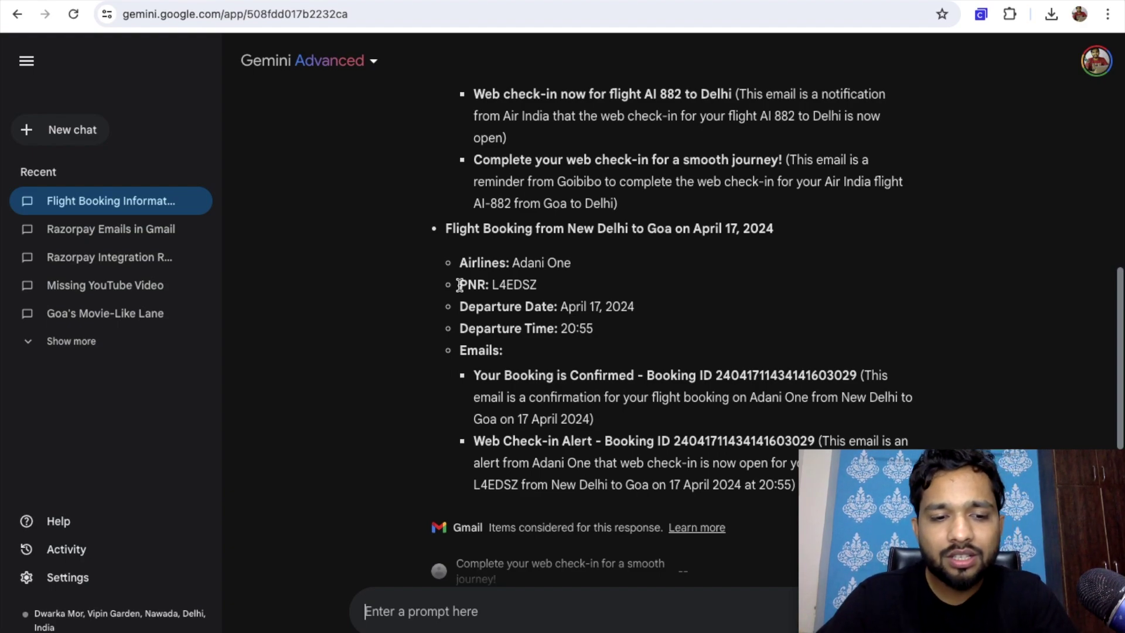
{"action": "type", "text": "@dr"}
{"action": "key", "text": "Return"}
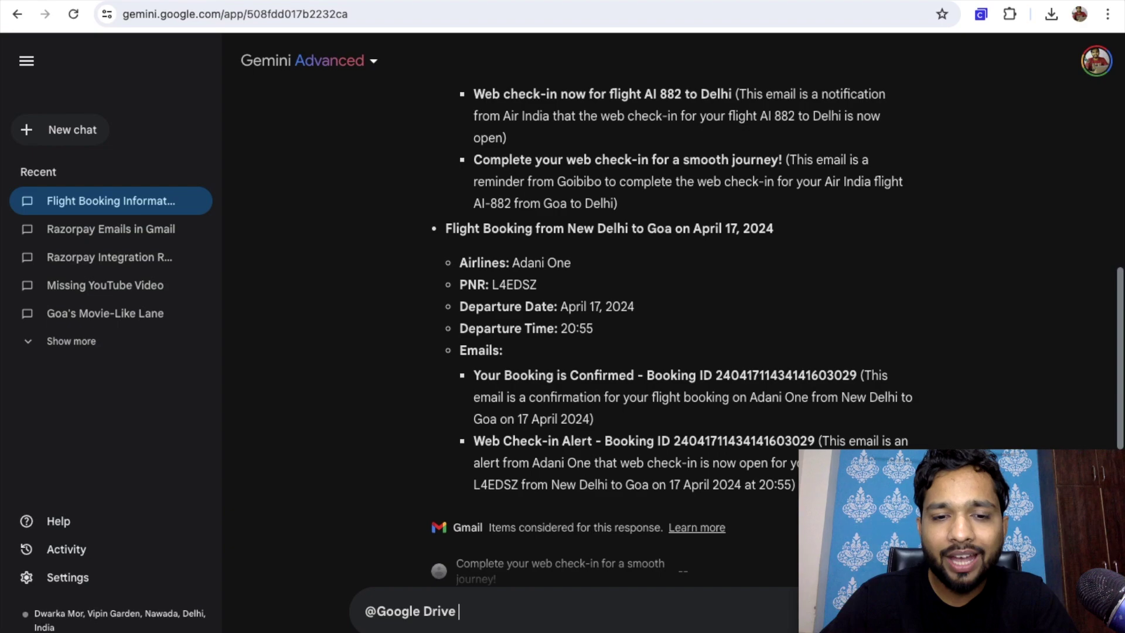
{"action": "type", "text": "find "}
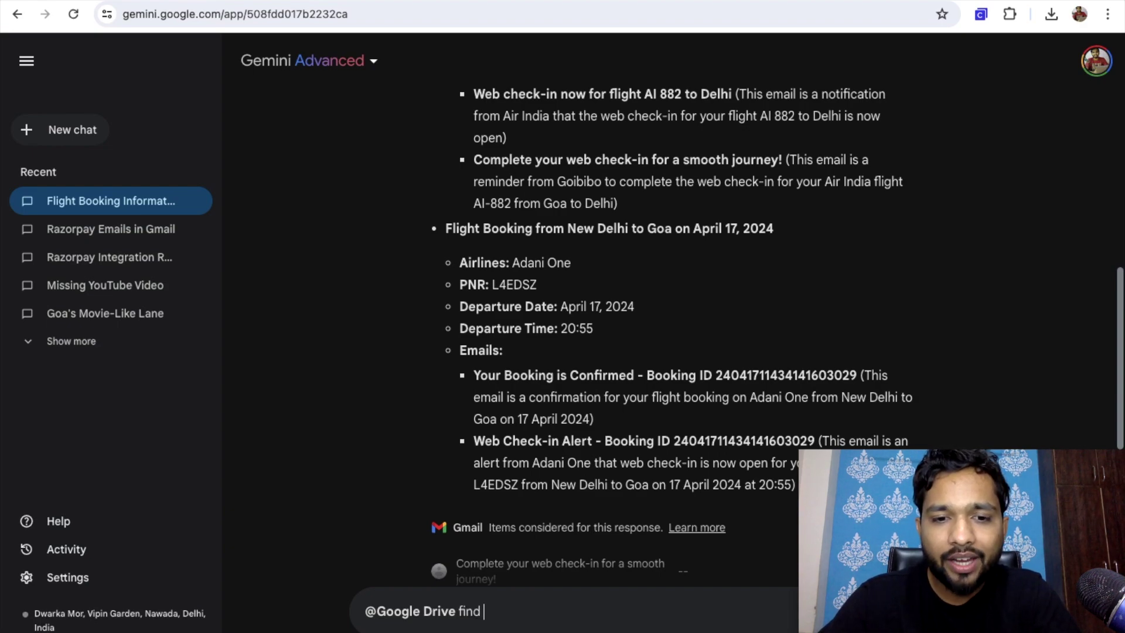
{"action": "type", "text": "docs t"}
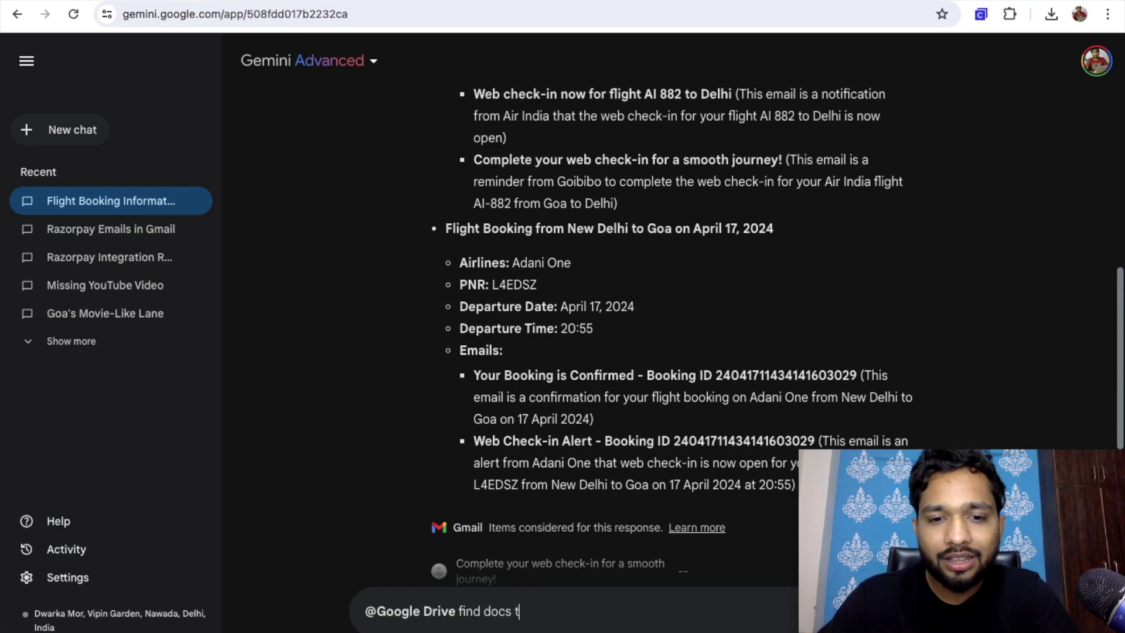
{"action": "type", "text": "hat related to T"}
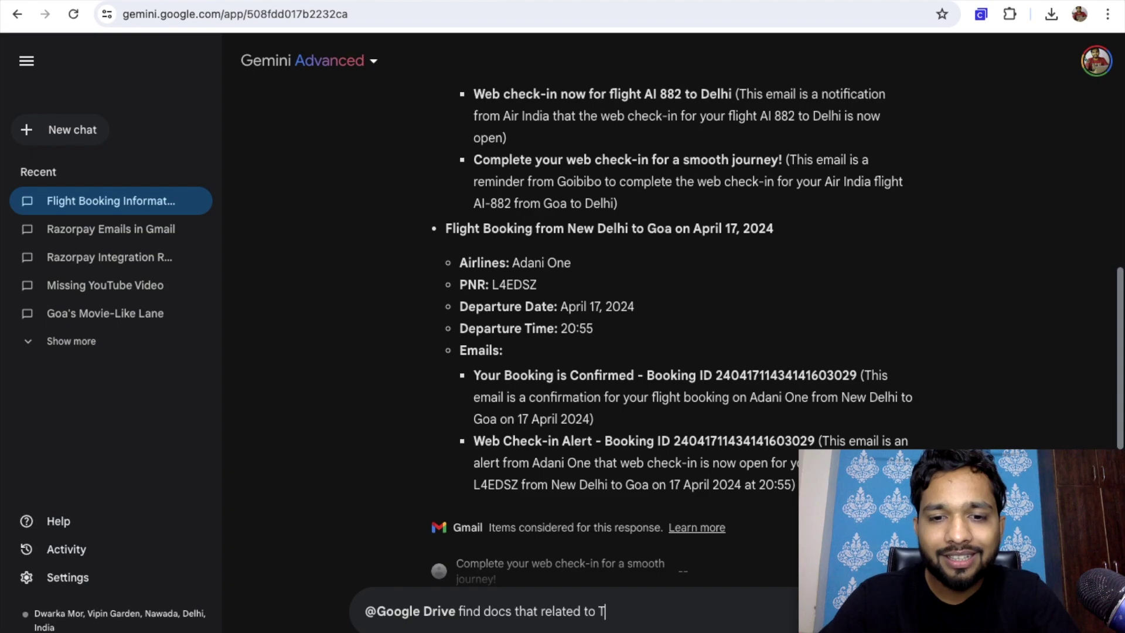
{"action": "type", "text": "he Coding Bus"}
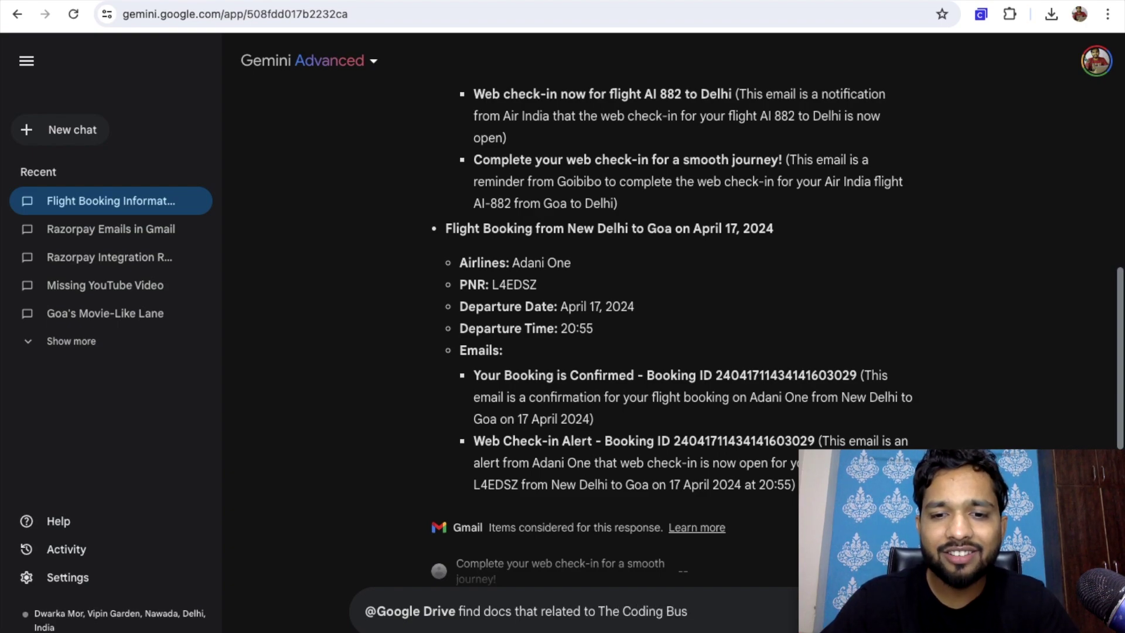
{"action": "key", "text": "Return"}
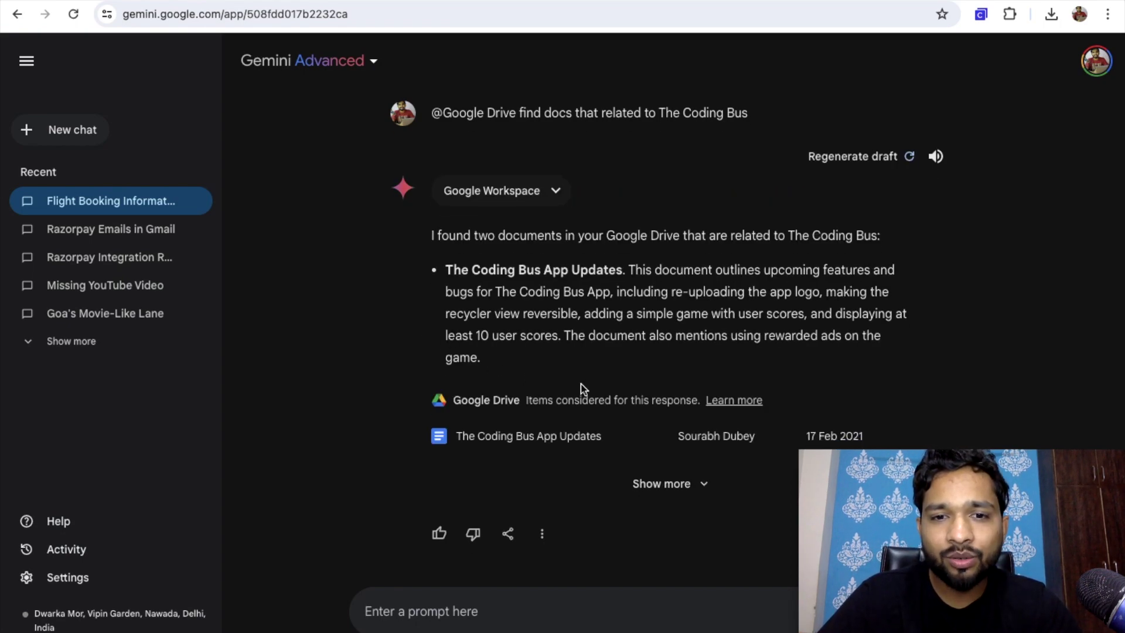
{"action": "scroll", "coordinate": [504, 330], "scroll_direction": "up", "scroll_amount": 1}
{"action": "scroll", "coordinate": [492, 323], "scroll_direction": "down", "scroll_amount": 1}
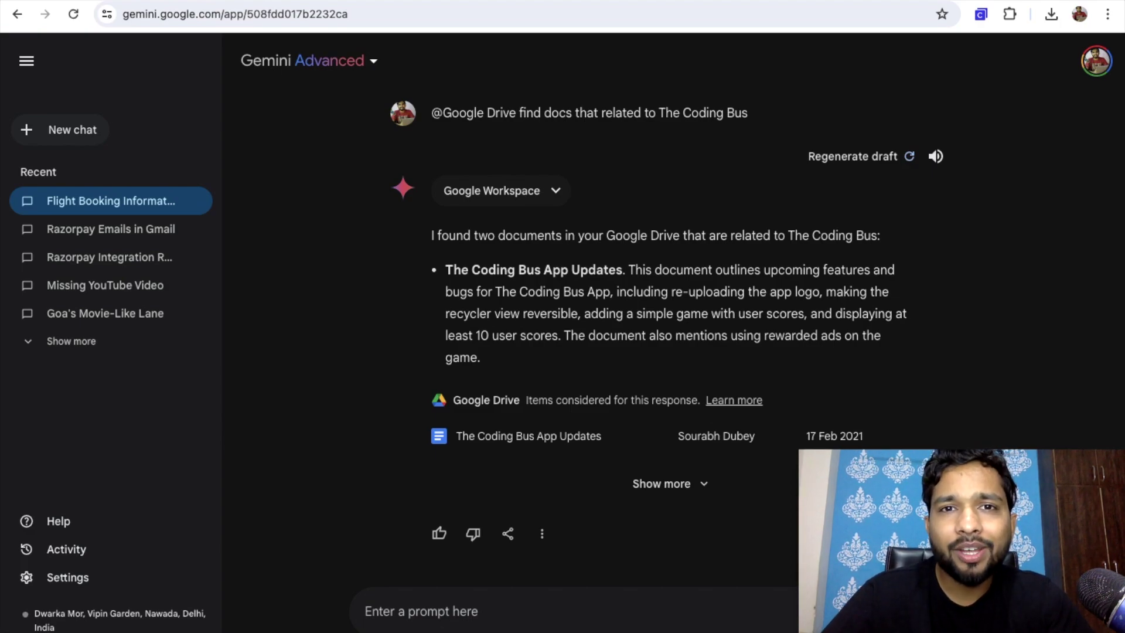
{"action": "left_click", "coordinate": [915, 612]}
Step: Attach the ai-generated PNG from Downloads and ask 'what's the use of this image'
{"action": "left_click", "coordinate": [543, 221]}
{"action": "left_click", "coordinate": [766, 467]}
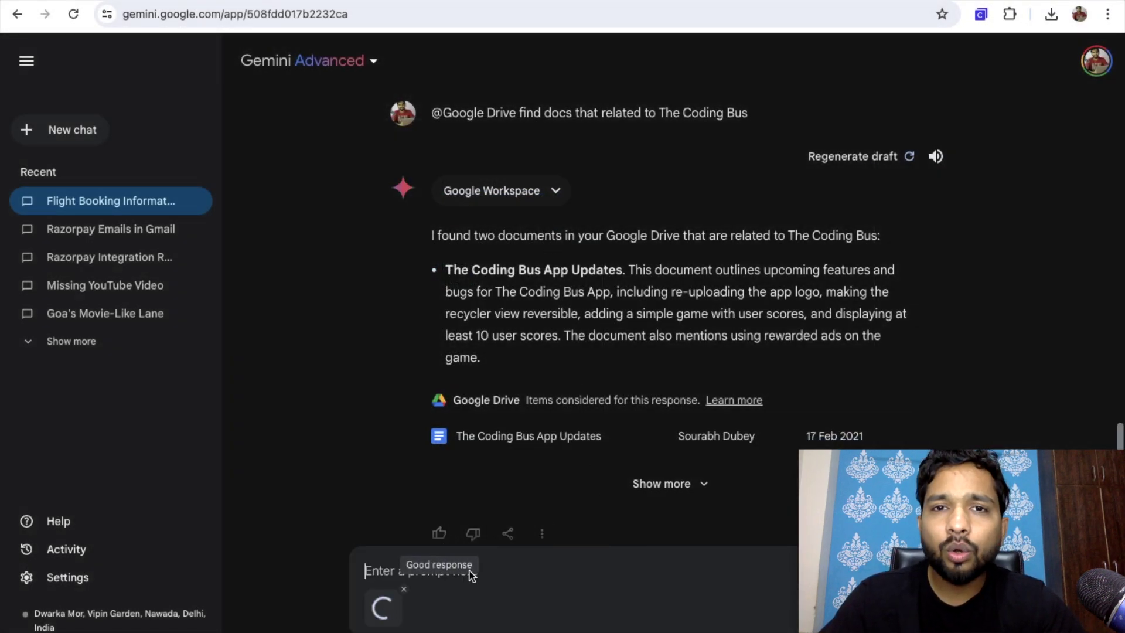
{"action": "type", "text": "what's the u"}
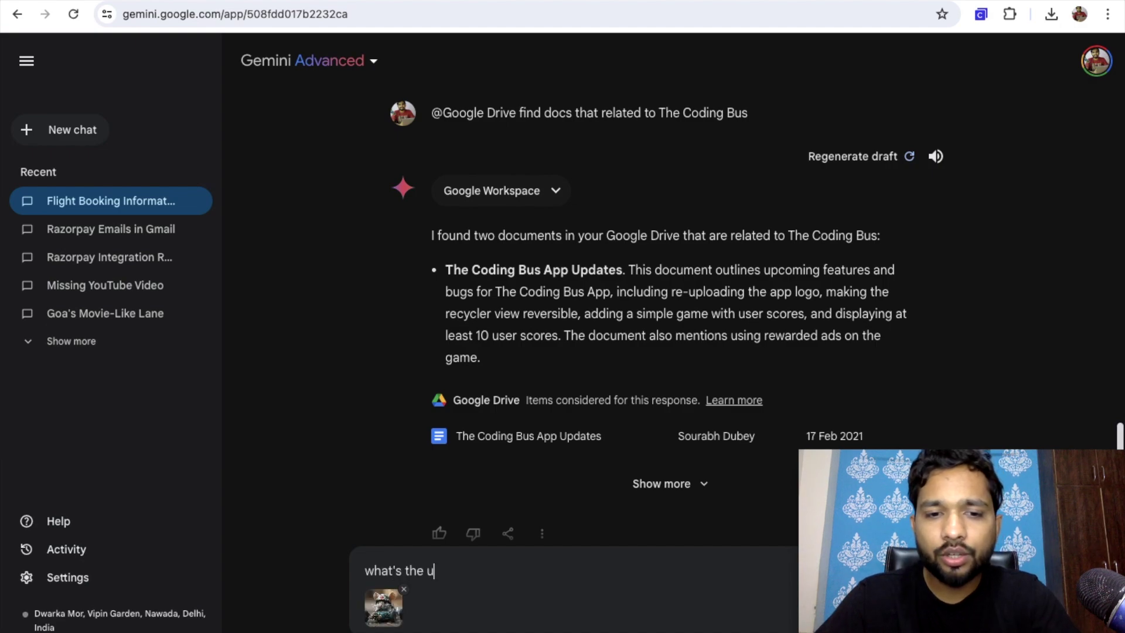
{"action": "type", "text": "se of ths imag"}
{"action": "key", "text": "BackSpace"}
{"action": "key", "text": "BackSpace"}
{"action": "key", "text": "BackSpace"}
{"action": "key", "text": "BackSpace"}
{"action": "key", "text": "BackSpace"}
{"action": "key", "text": "BackSpace"}
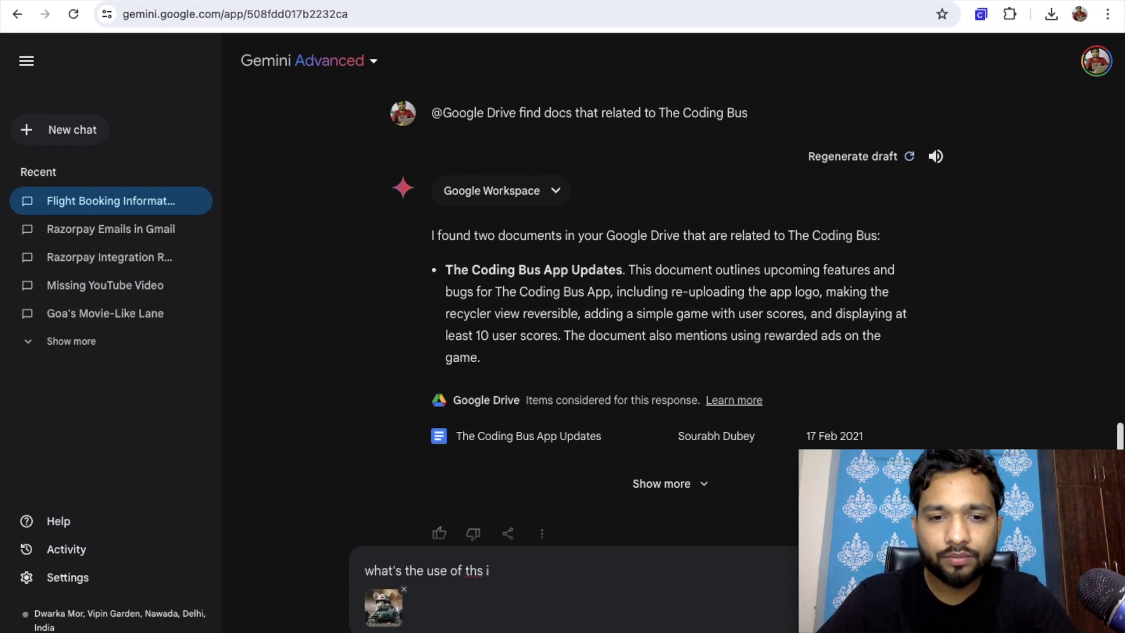
{"action": "type", "text": "is image"}
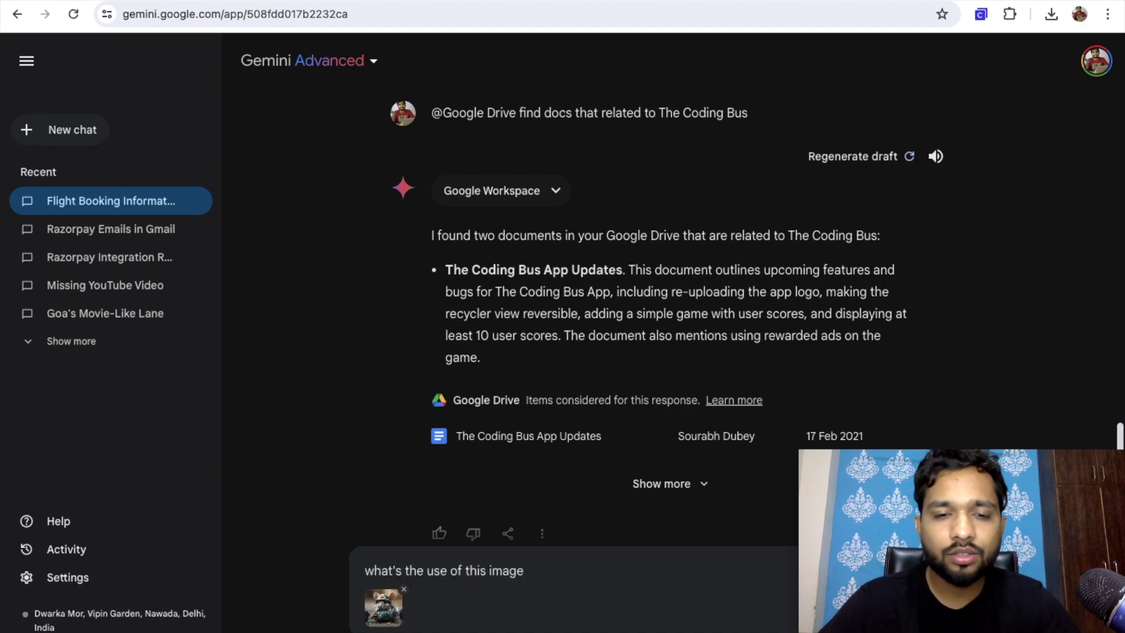
{"action": "key", "text": "Return"}
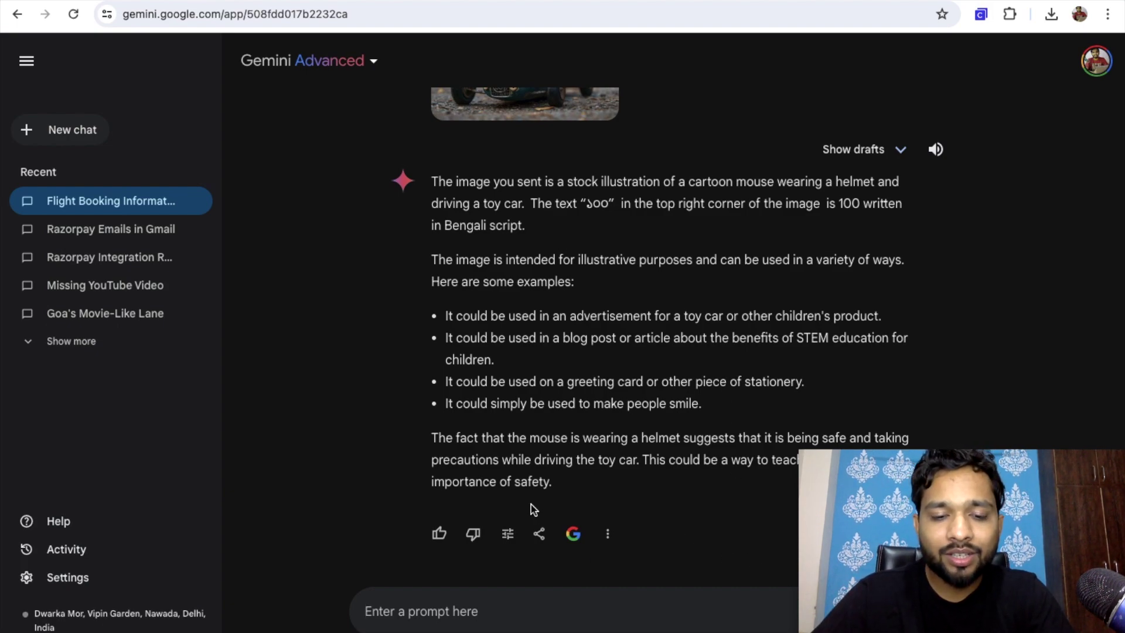
Step: Send 'generate a similar image with cat' with the ai-generated PNG attached
{"action": "type", "text": "generate a s"}
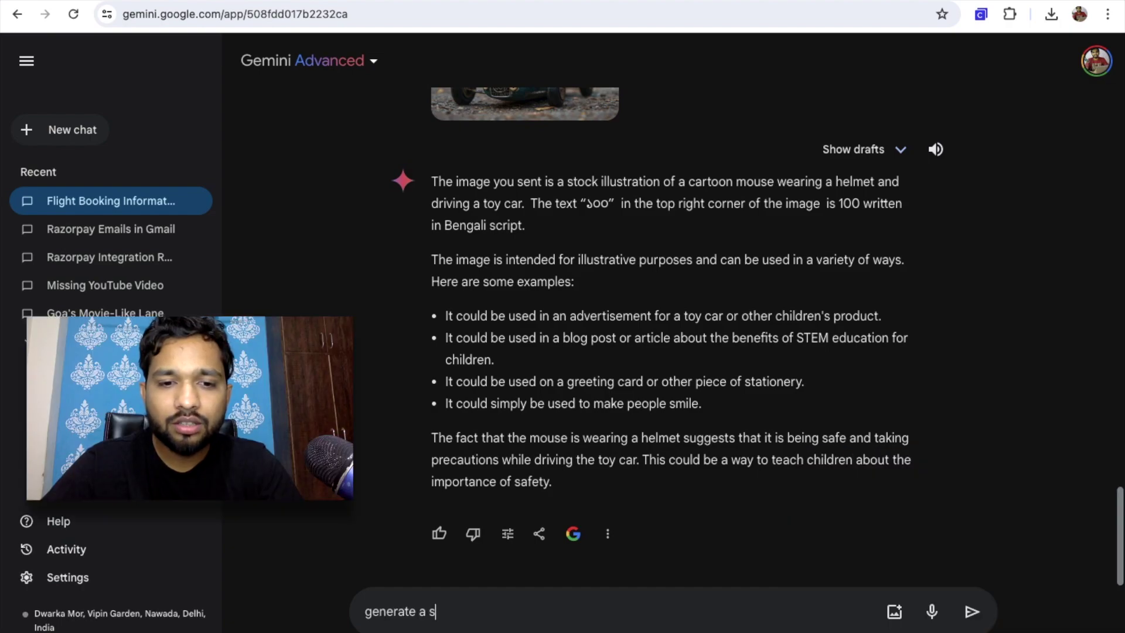
{"action": "type", "text": "imilar "}
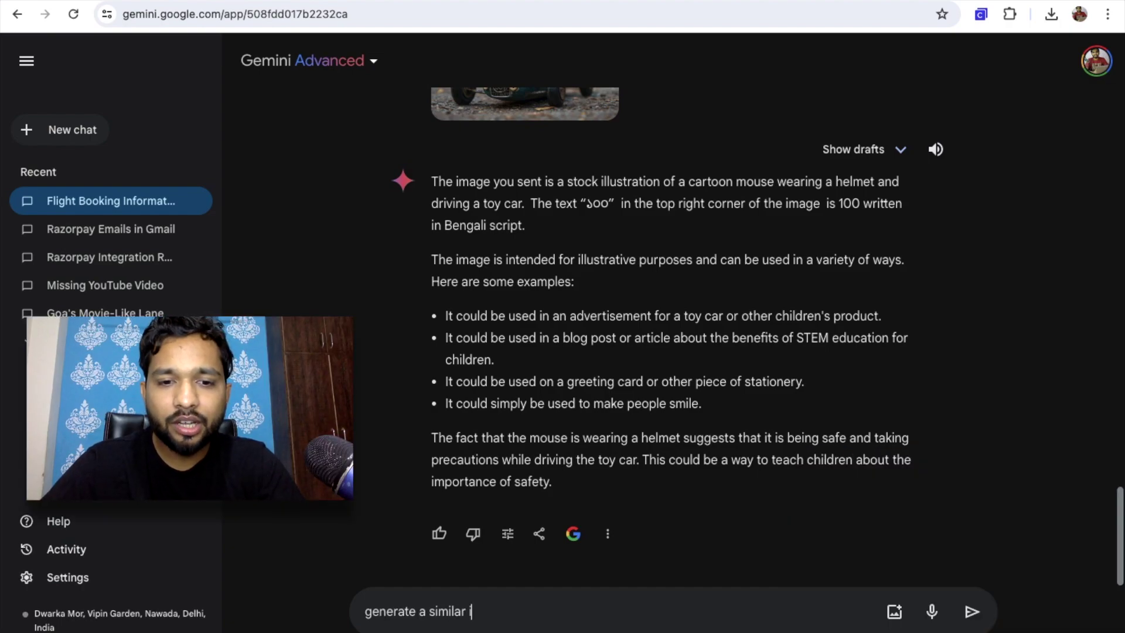
{"action": "type", "text": "image with"}
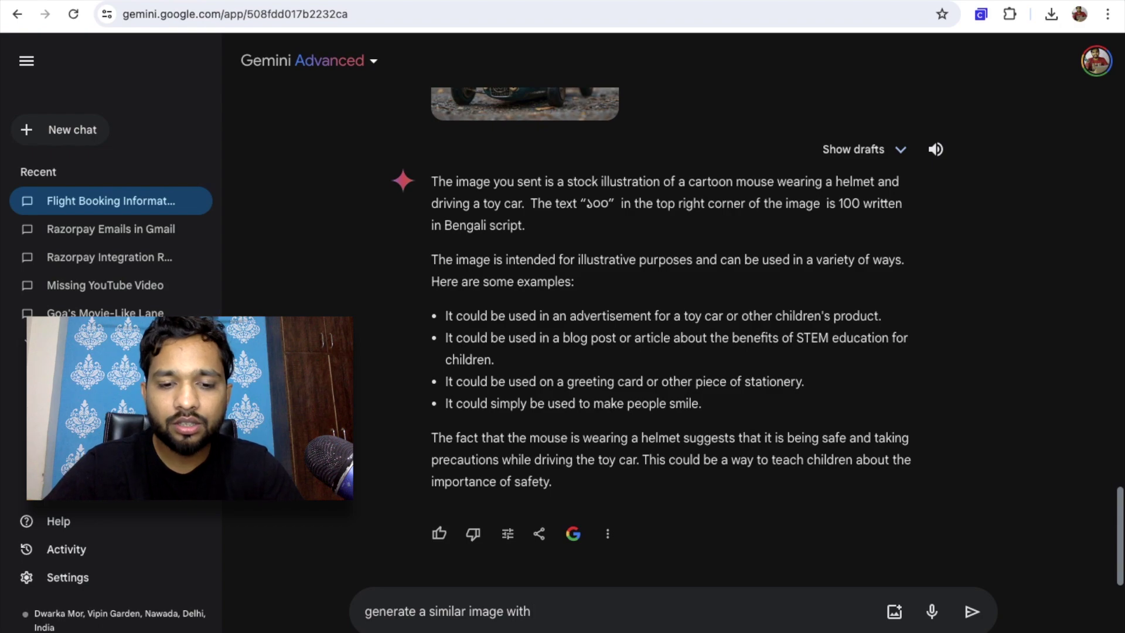
{"action": "type", "text": " cat"}
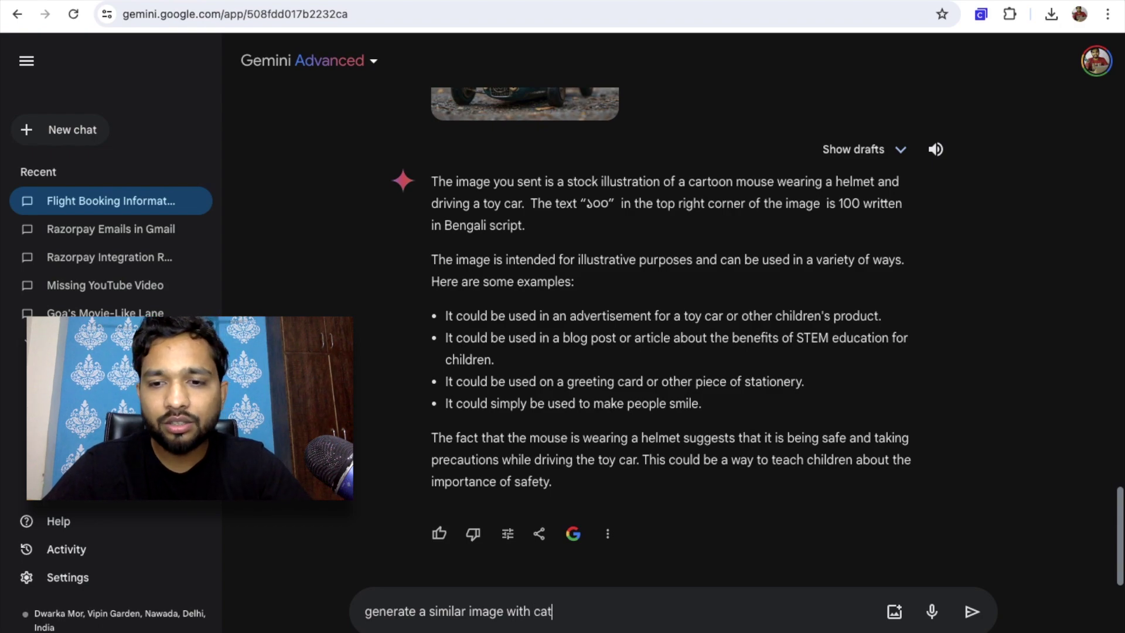
{"action": "left_click", "coordinate": [891, 612]}
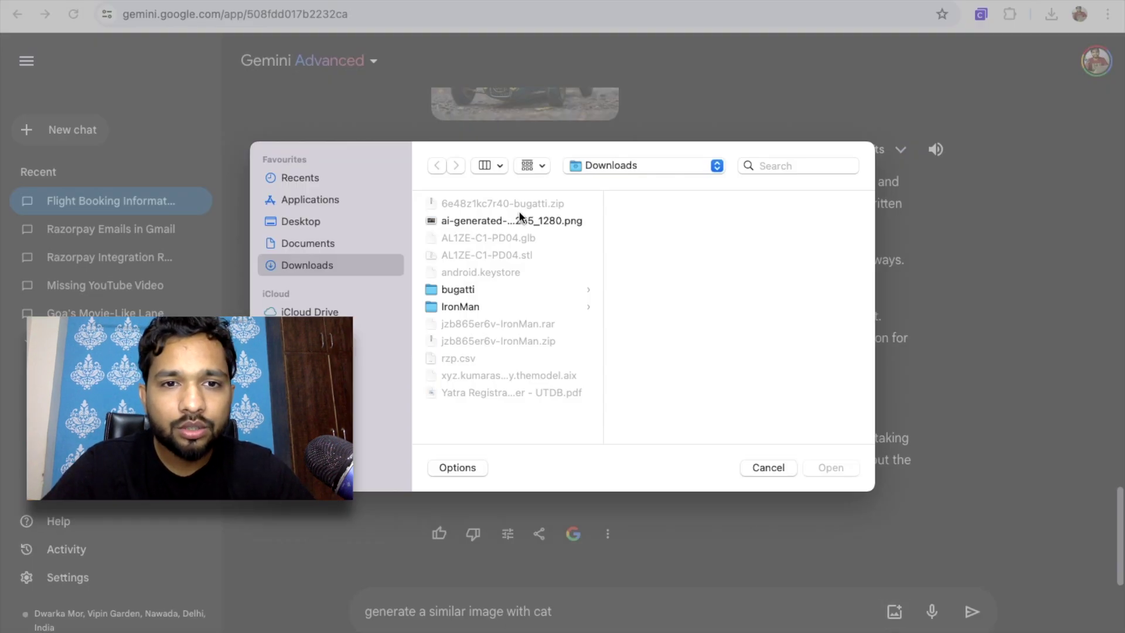
{"action": "double_click", "coordinate": [520, 221]}
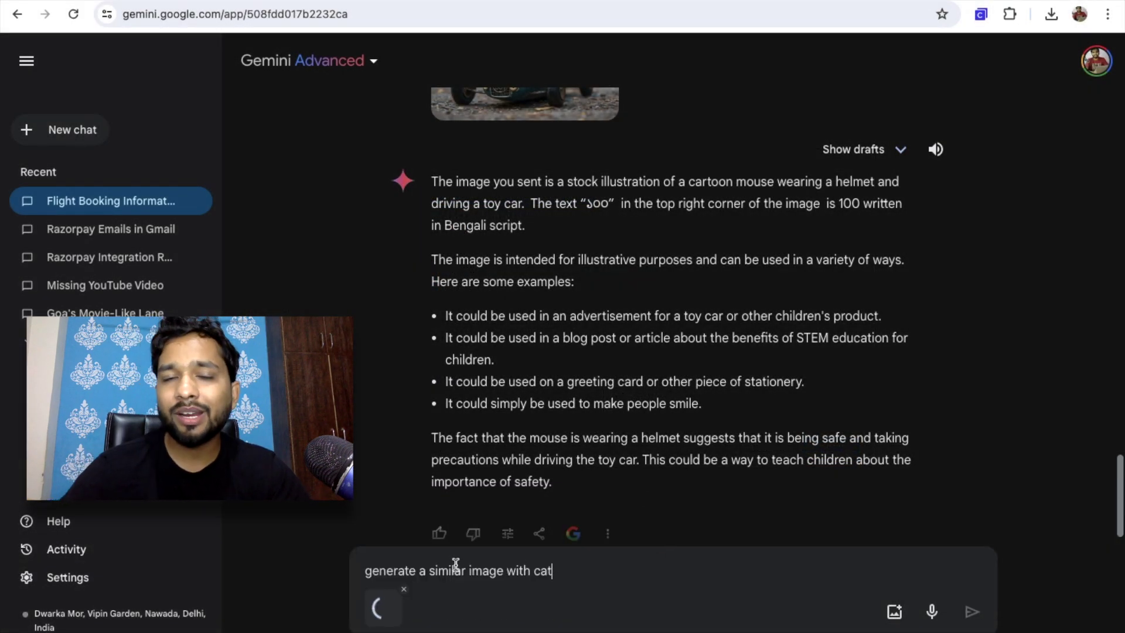
{"action": "key", "text": "Return"}
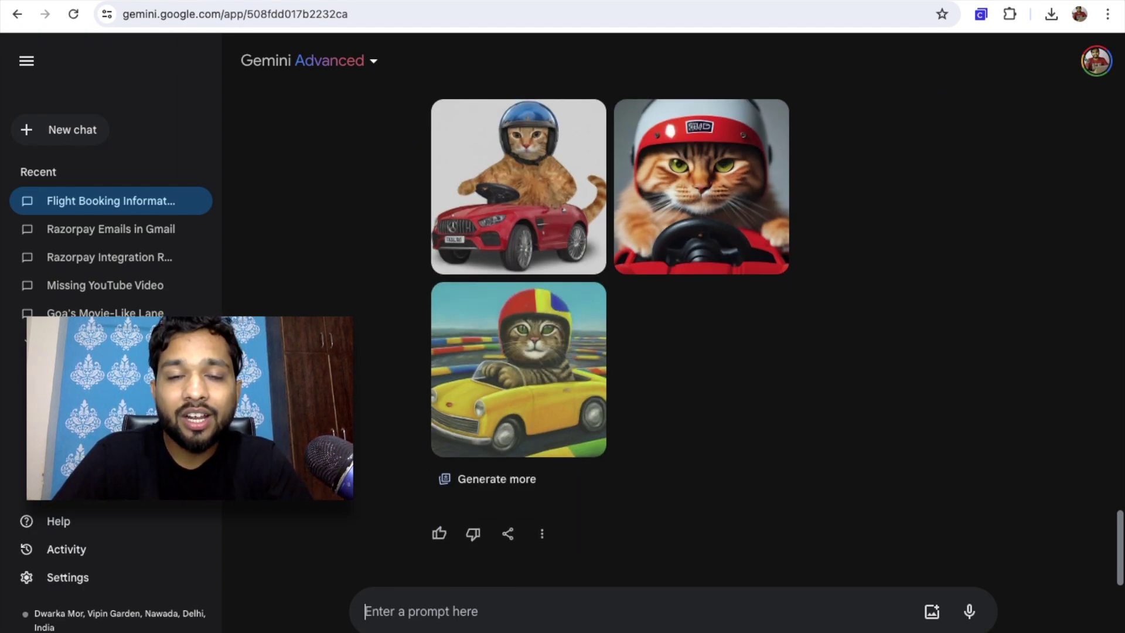
{"action": "type", "text": "@y"}
{"action": "key", "text": "Return"}
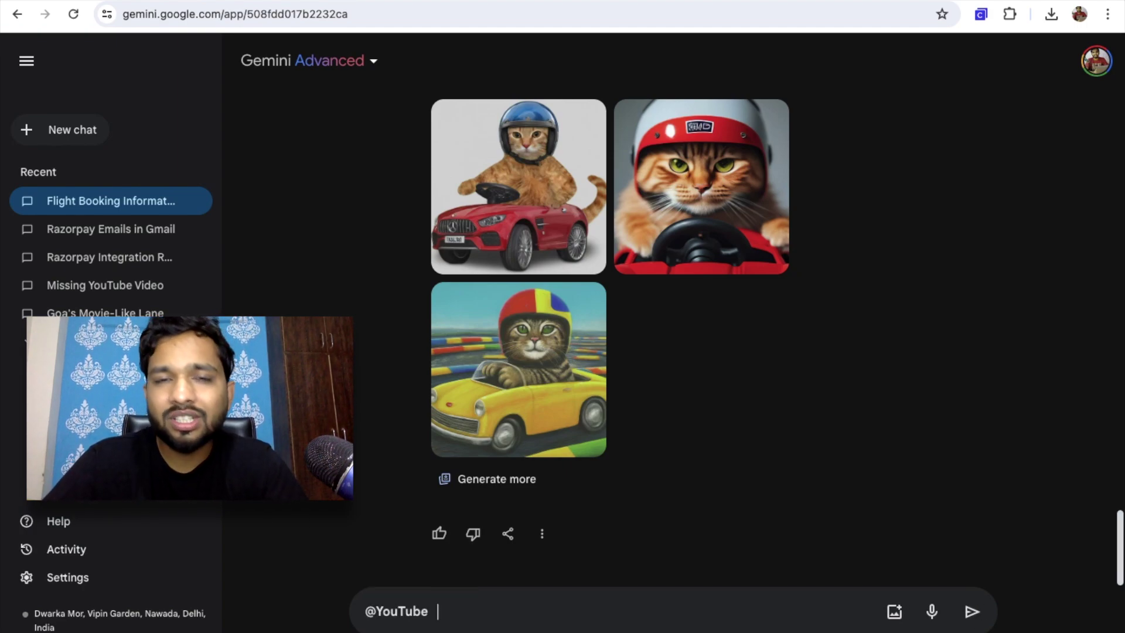
{"action": "type", "text": "descri"}
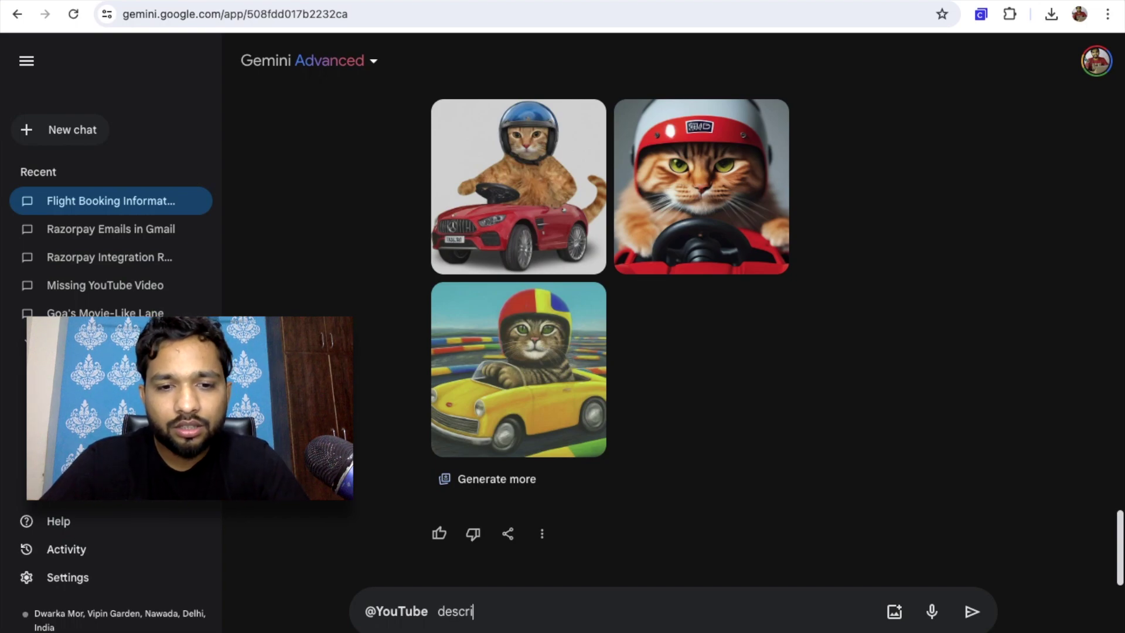
{"action": "type", "text": "be t"}
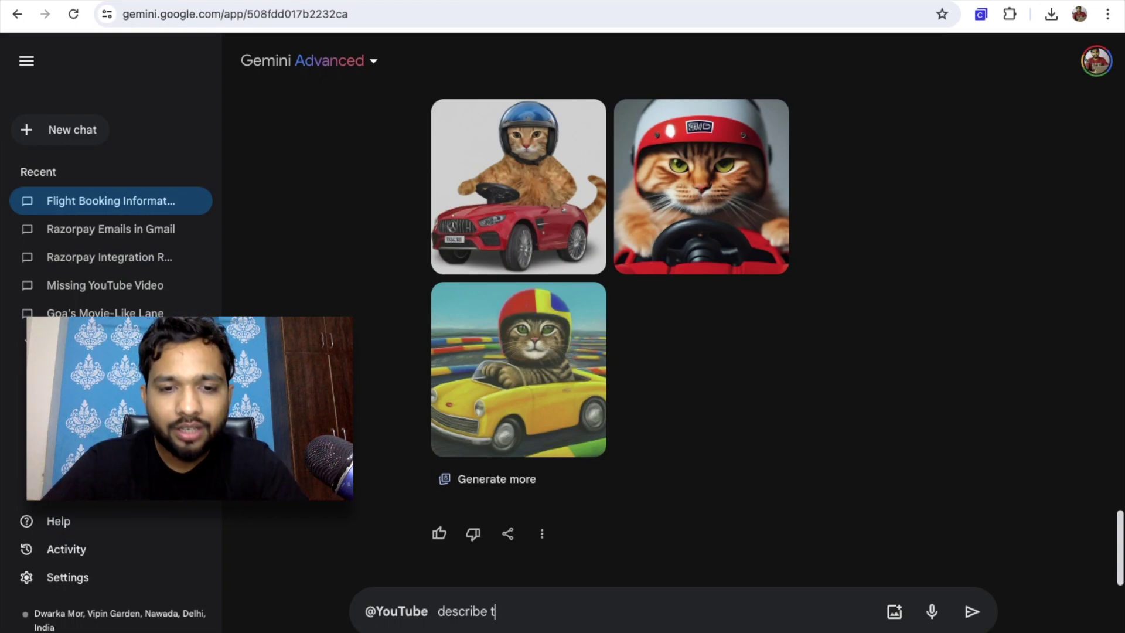
{"action": "type", "text": "his vid"}
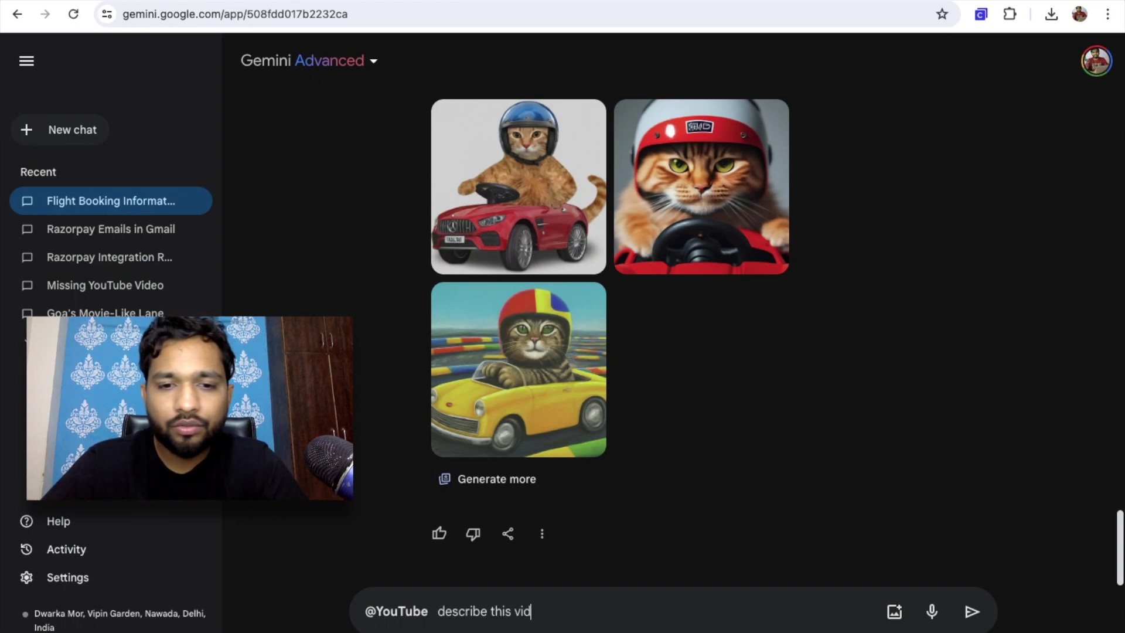
{"action": "type", "text": "eo in 3 lines"}
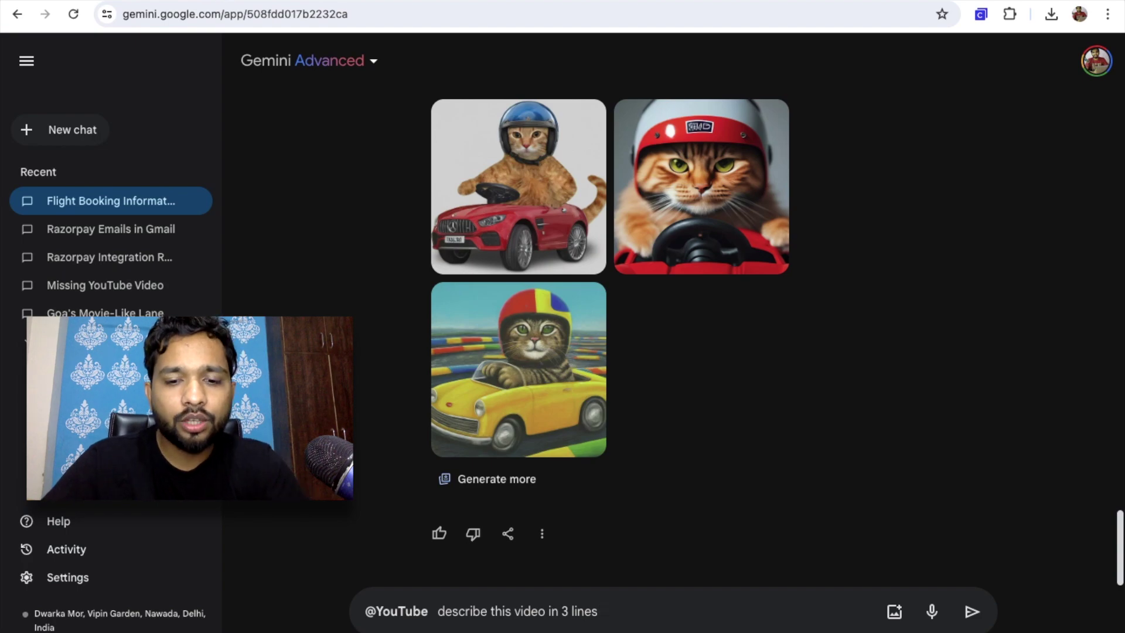
Step: Open YouTube in a new browser tab
{"action": "key", "text": "ctrl+t"}
{"action": "type", "text": "yo"}
{"action": "key", "text": "Return"}
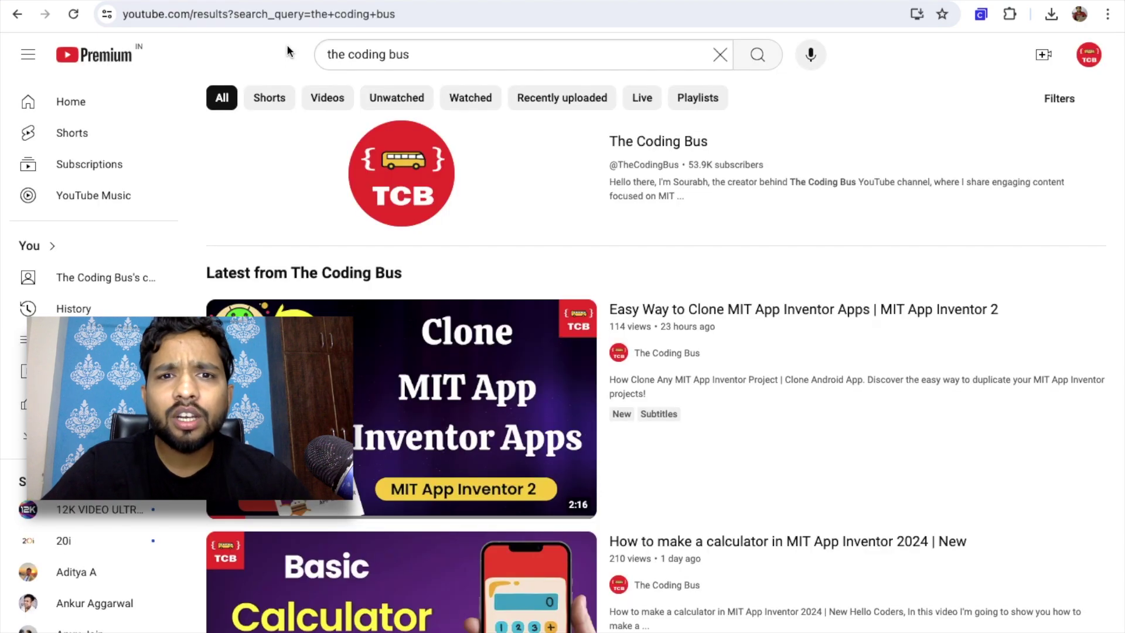
Step: Copy the link of the first video, Easy Way to Clone MIT App Inventor Apps, and return to Gemini
{"action": "scroll", "coordinate": [459, 282], "scroll_direction": "down", "scroll_amount": 3}
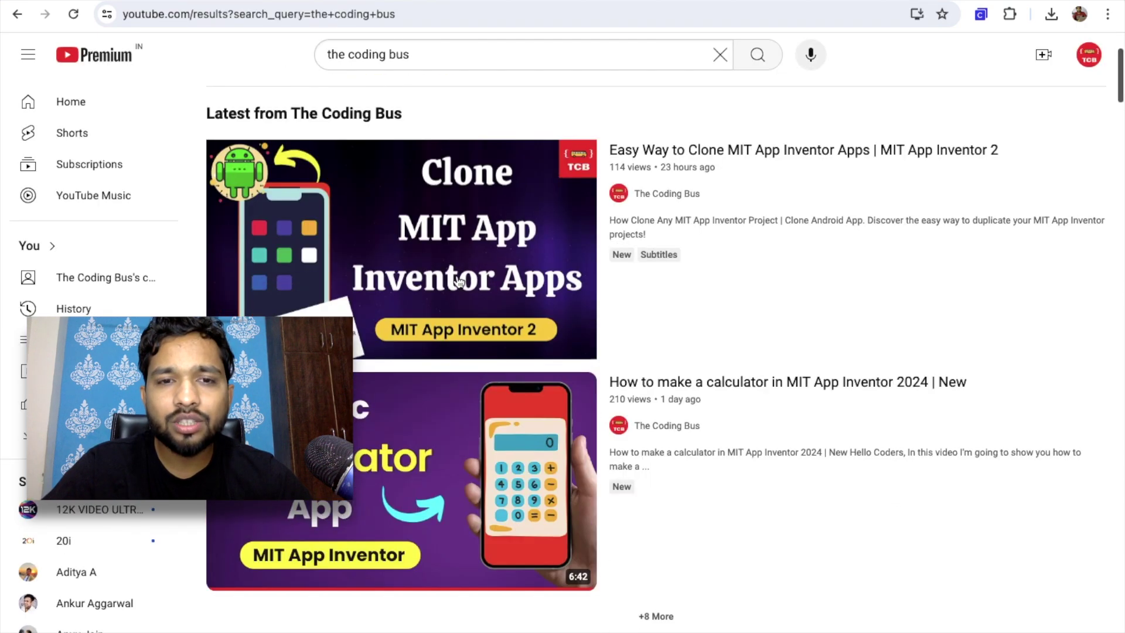
{"action": "right_click", "coordinate": [397, 204]}
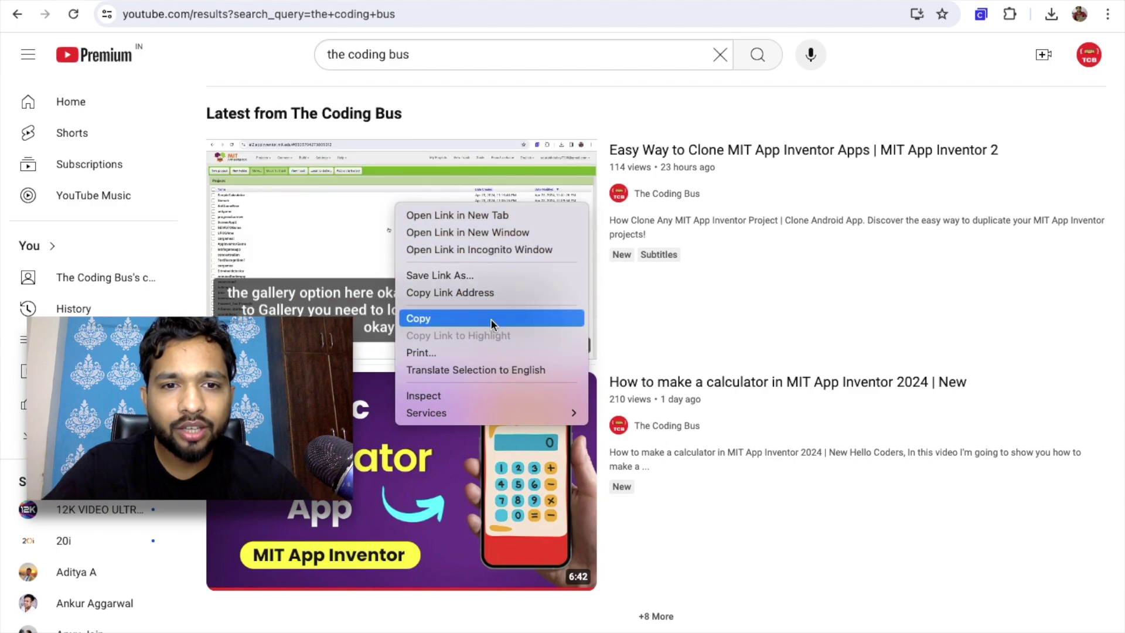
{"action": "left_click", "coordinate": [458, 287]}
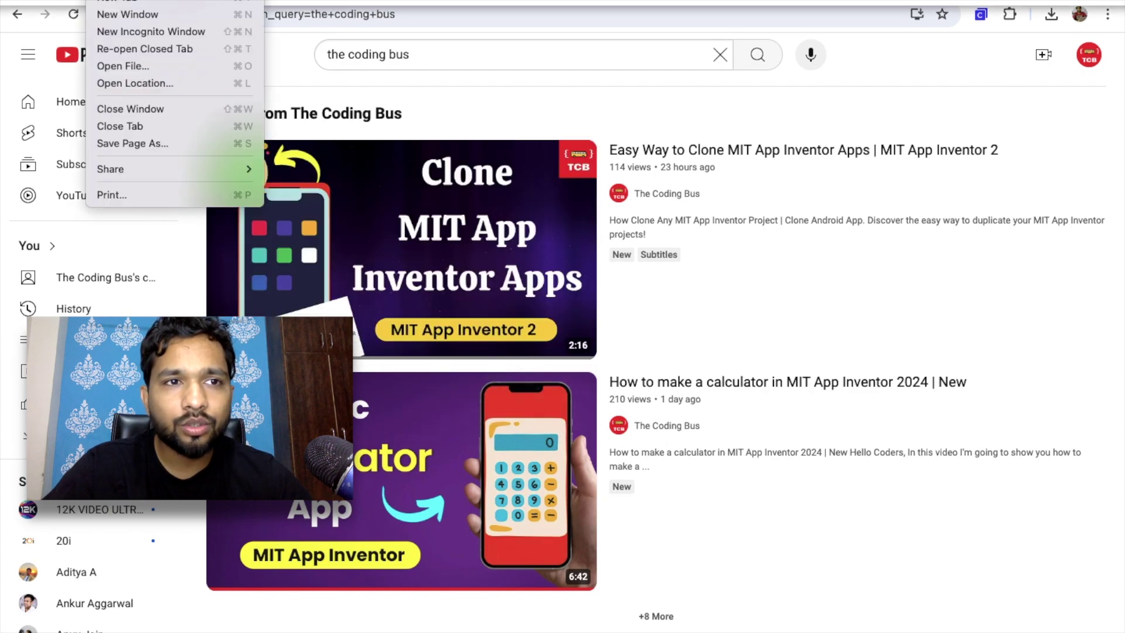
{"action": "left_click", "coordinate": [312, 75]}
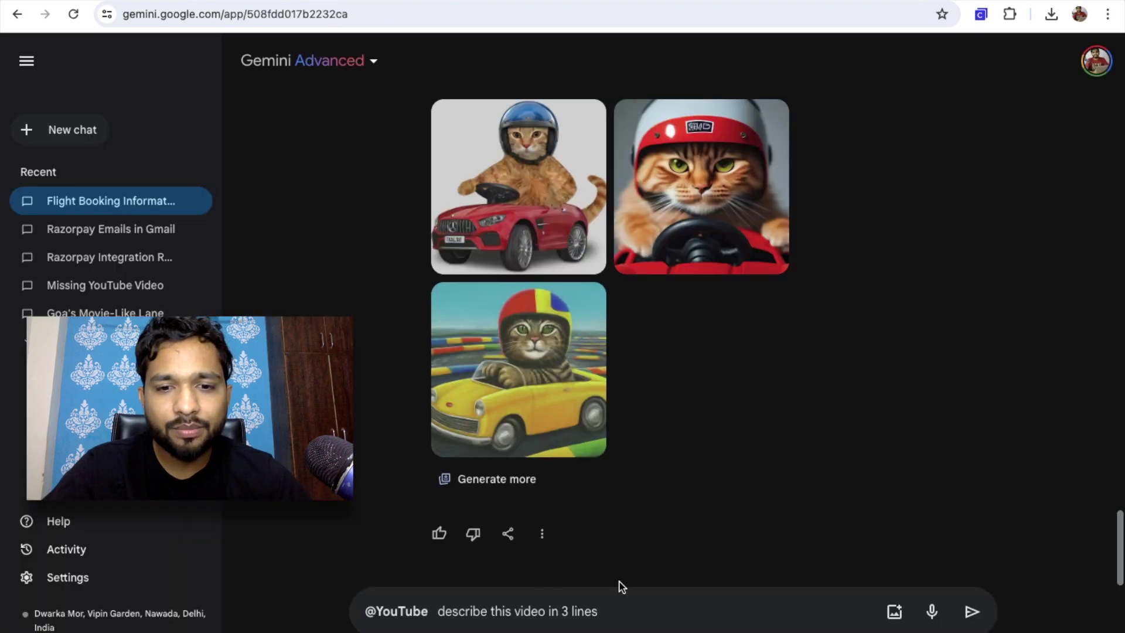
Step: Paste the copied YouTube link into the 3-line description prompt and send it
{"action": "key", "text": "ctrl+v"}
{"action": "key", "text": "Return"}
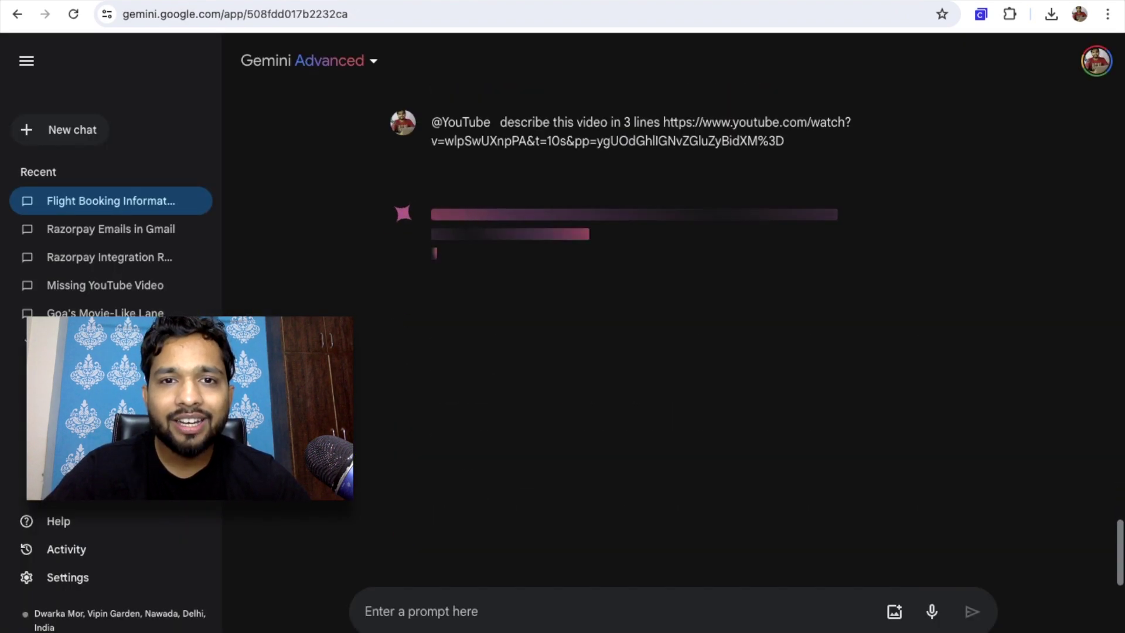